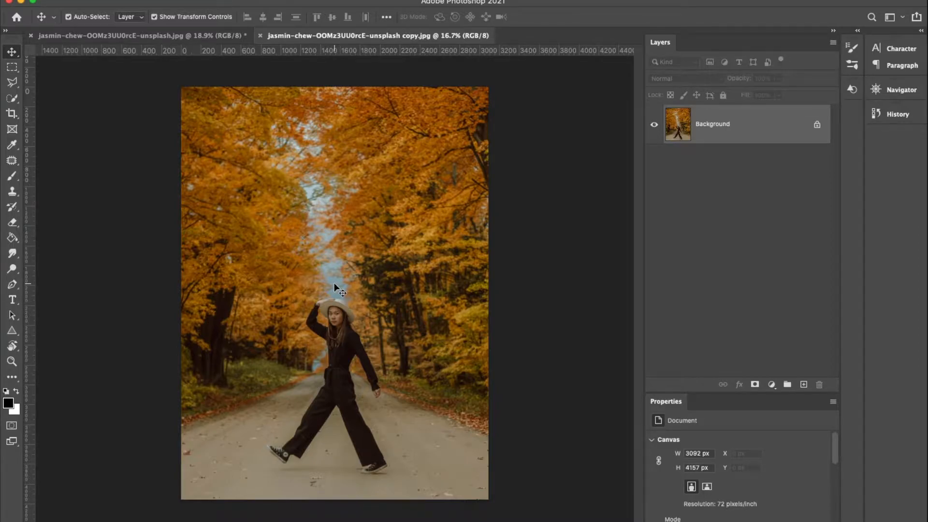
Open the finished example document and compare its look with the Hue/Saturation adjustment hidden and shown.
left_click(155, 36)
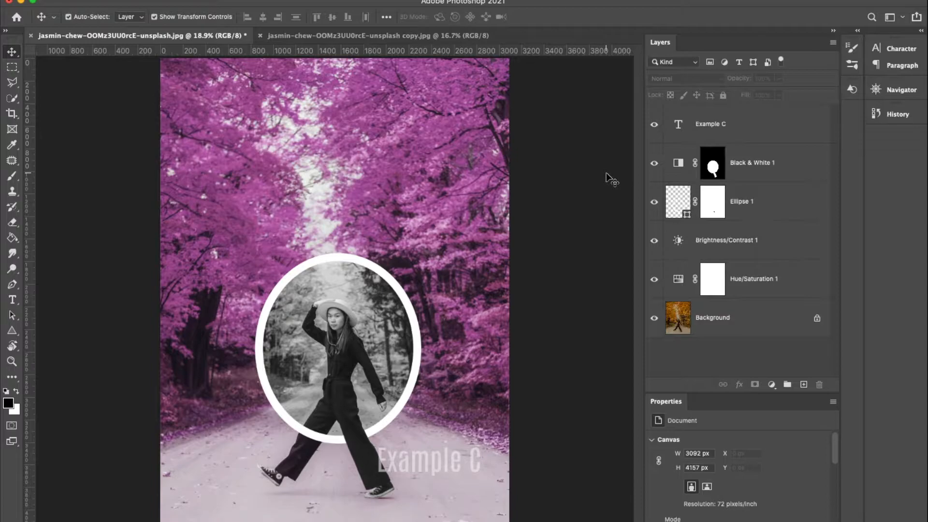
left_click(740, 323)
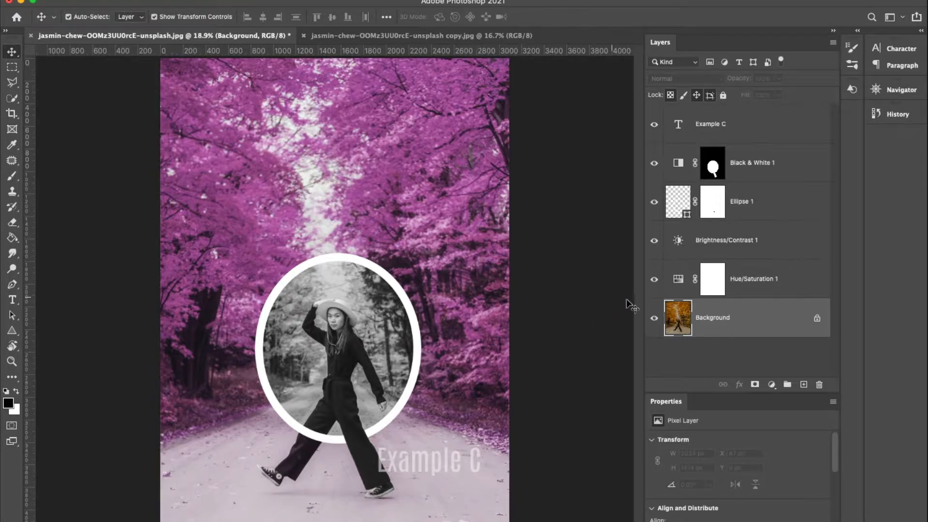
left_click(654, 280)
left_click(654, 279)
left_click(654, 280)
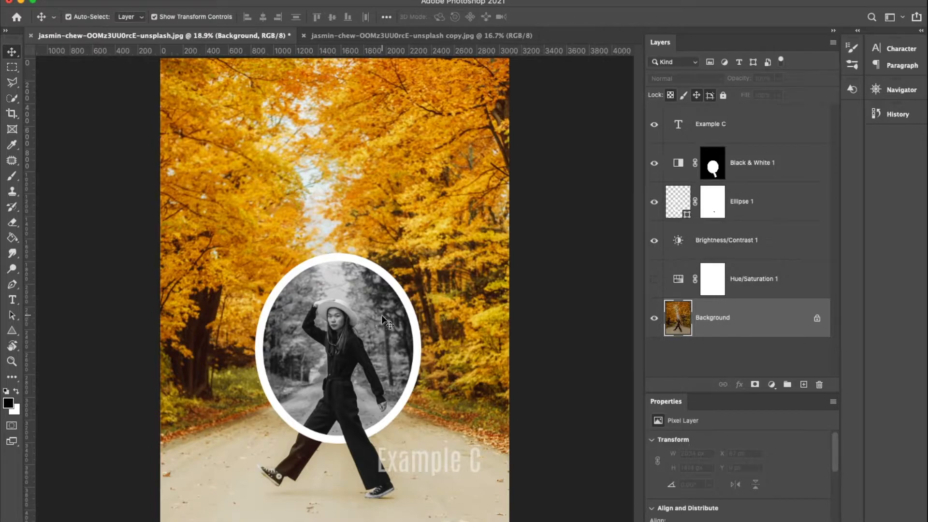
left_click(655, 281)
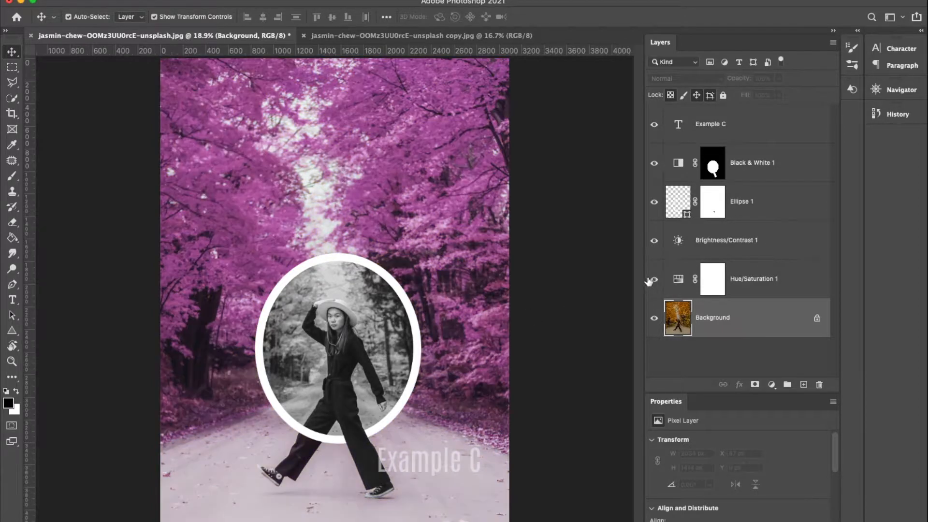
In the copy document, add a Brightness/Contrast adjustment layer with brightness about 65 and contrast about 16.
left_click(483, 35)
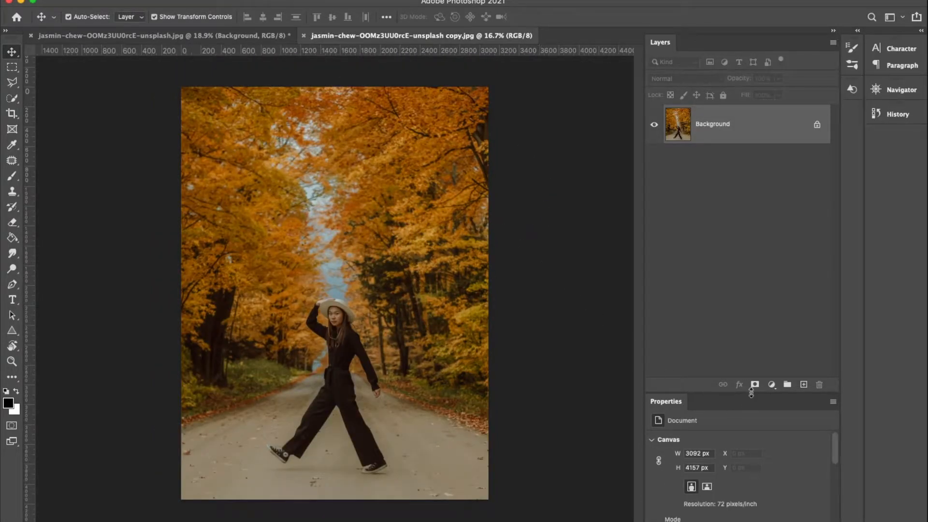
left_click(770, 384)
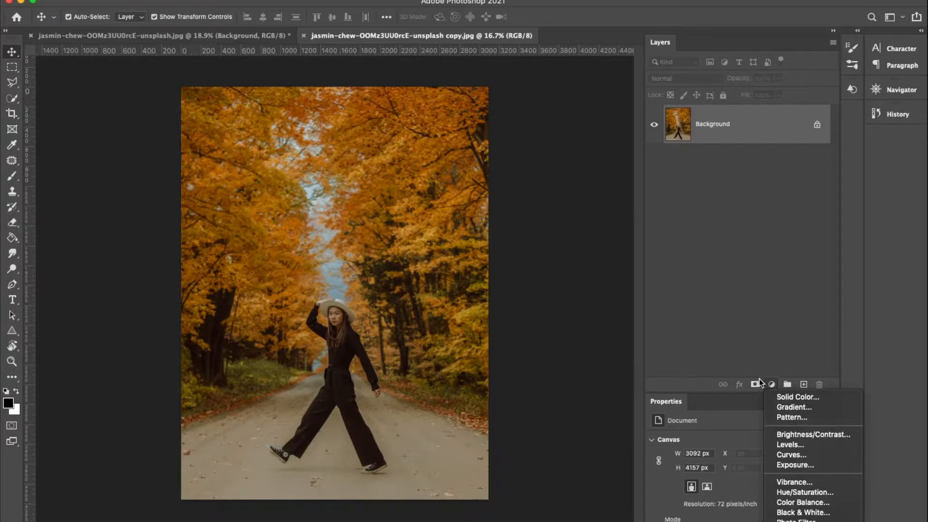
left_click(801, 434)
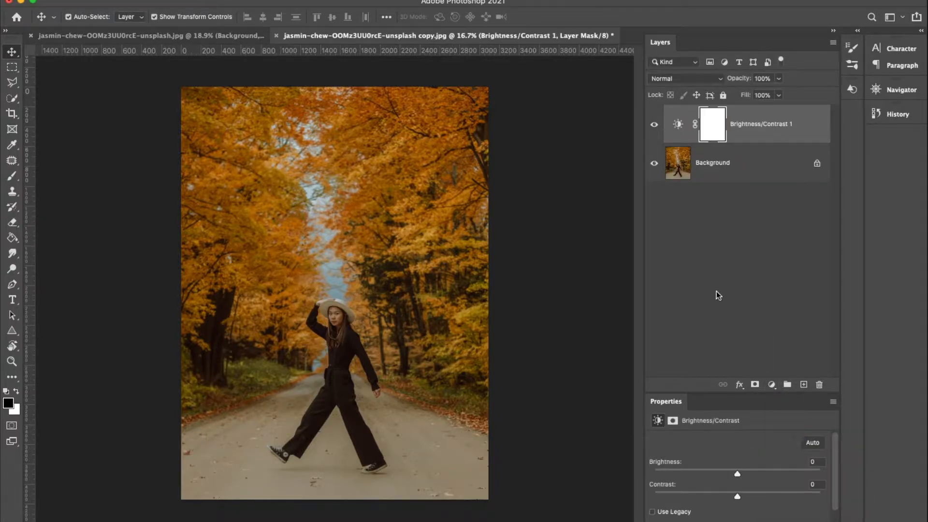
left_click_drag(736, 474, 778, 477)
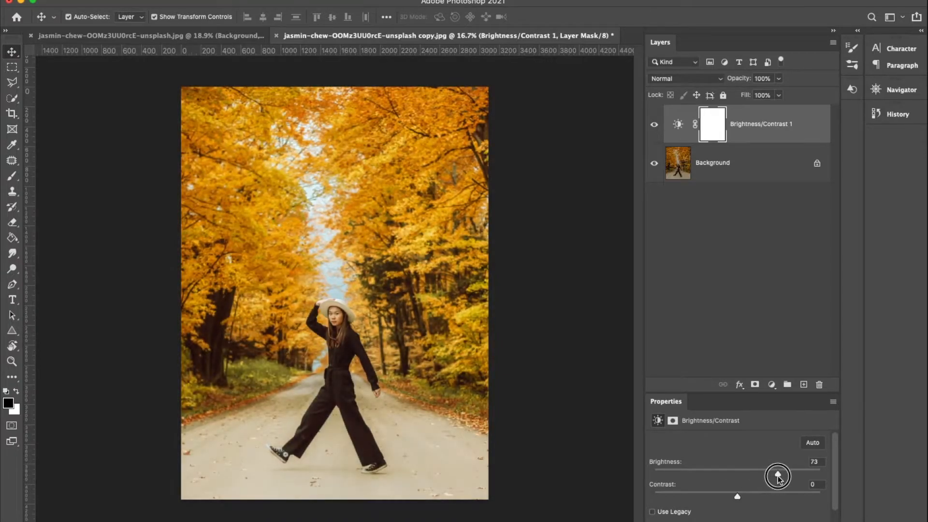
left_click_drag(740, 501, 751, 502)
Draw an ellipse shape about 1437 by 1786 px around the walking woman.
left_click(13, 333)
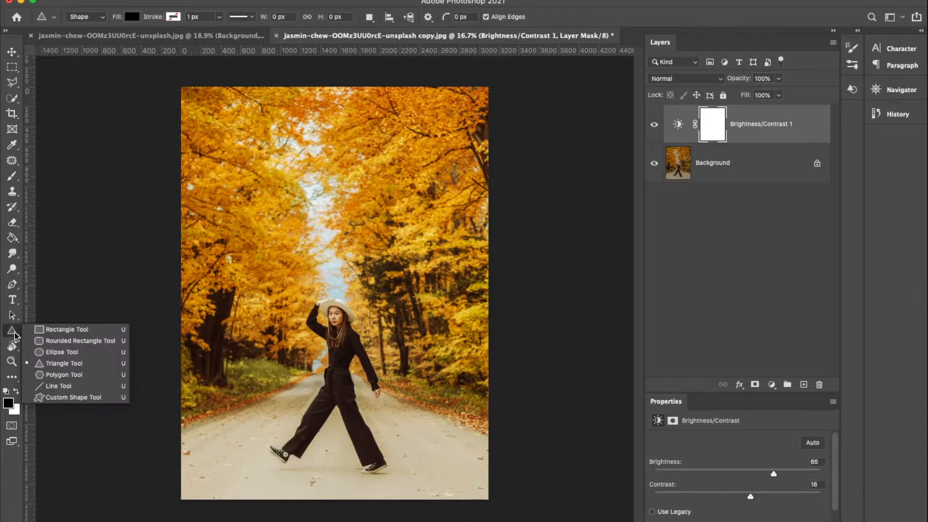
left_click(58, 353)
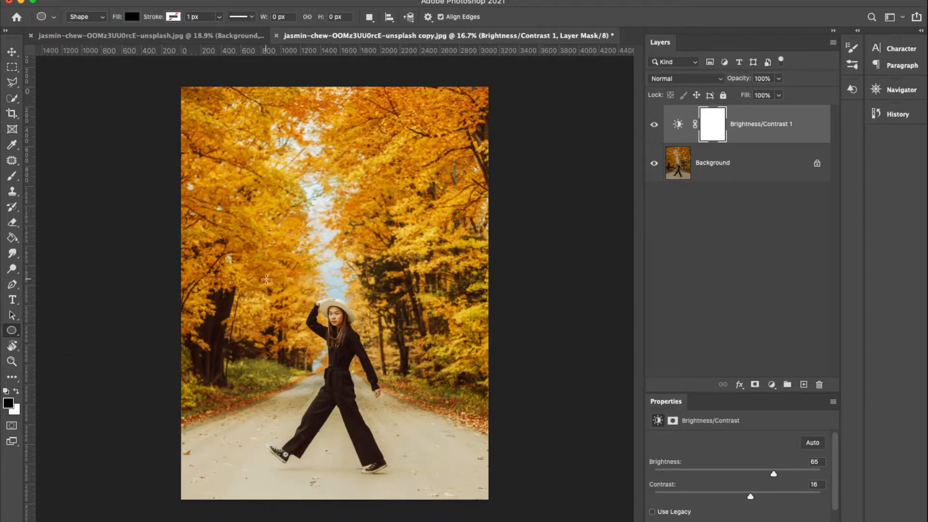
left_click_drag(266, 269, 408, 445)
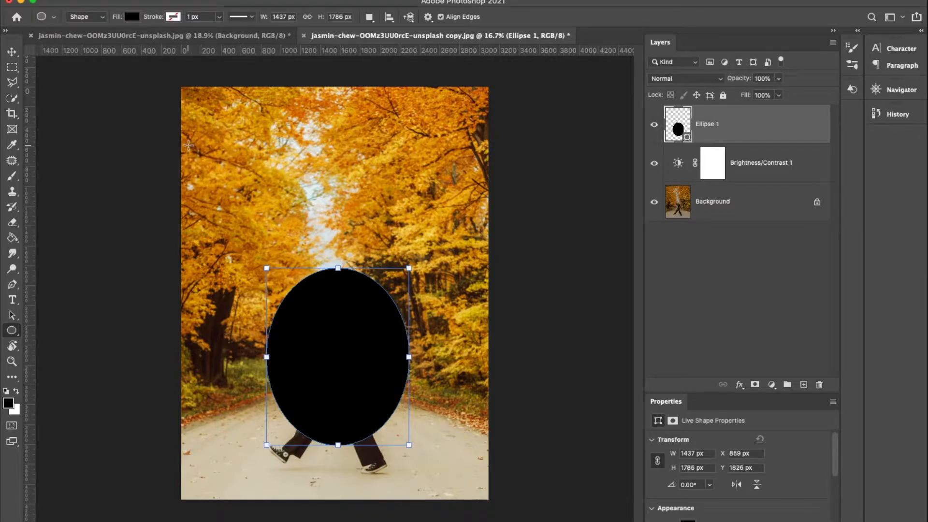
Remove the ellipse's fill and give it a white stroke.
left_click(132, 17)
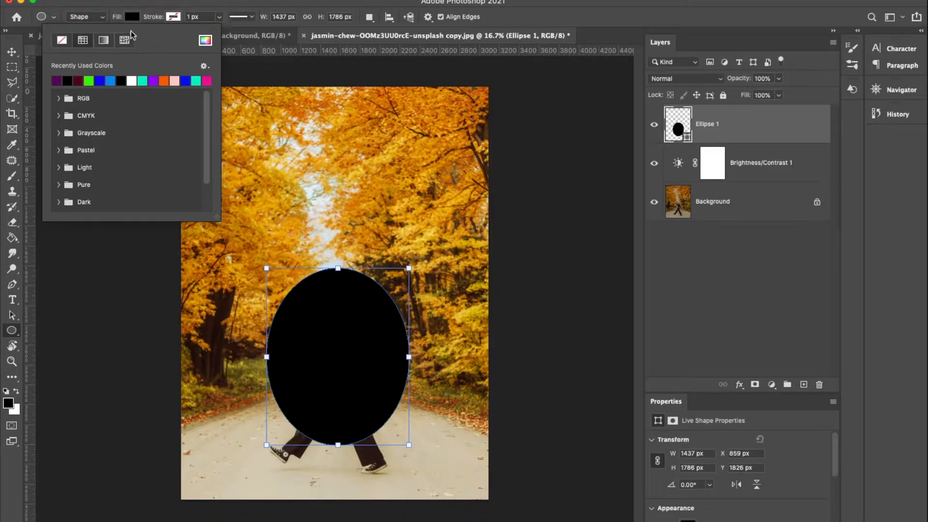
left_click(61, 40)
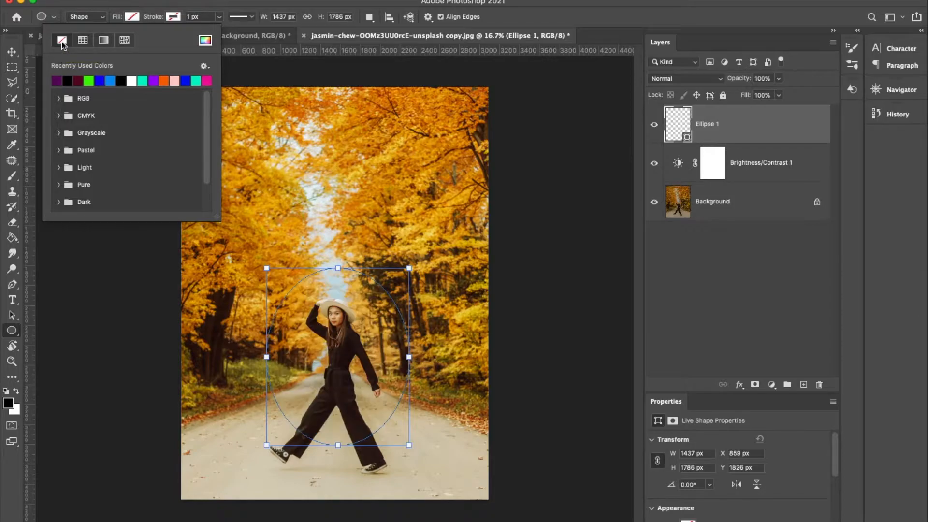
left_click(172, 17)
left_click(174, 81)
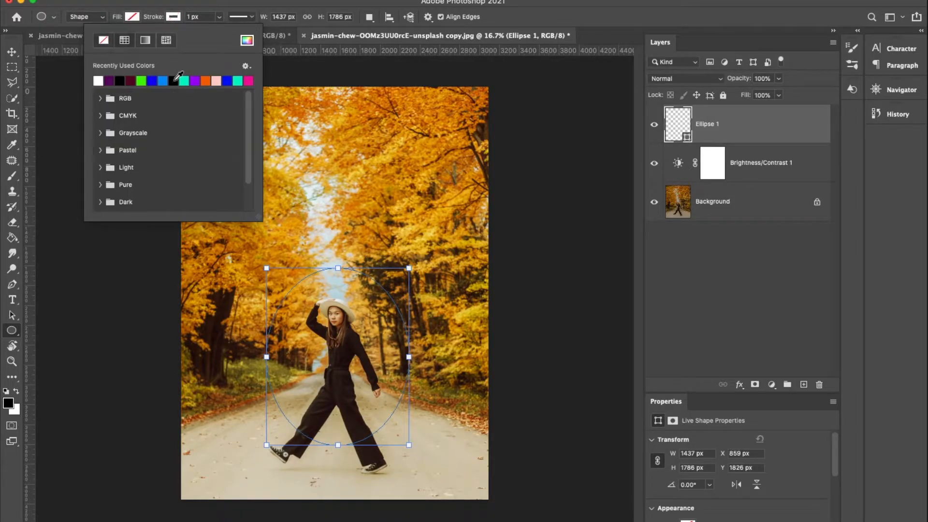
Increase the ellipse's stroke width to 70 px.
left_click(203, 17)
key("Up")
type("36")
key("Return")
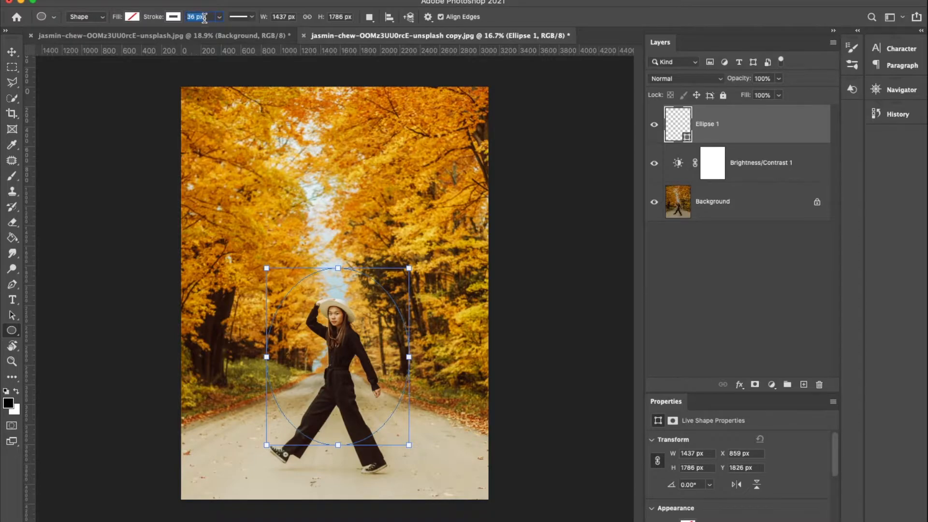
key("Return")
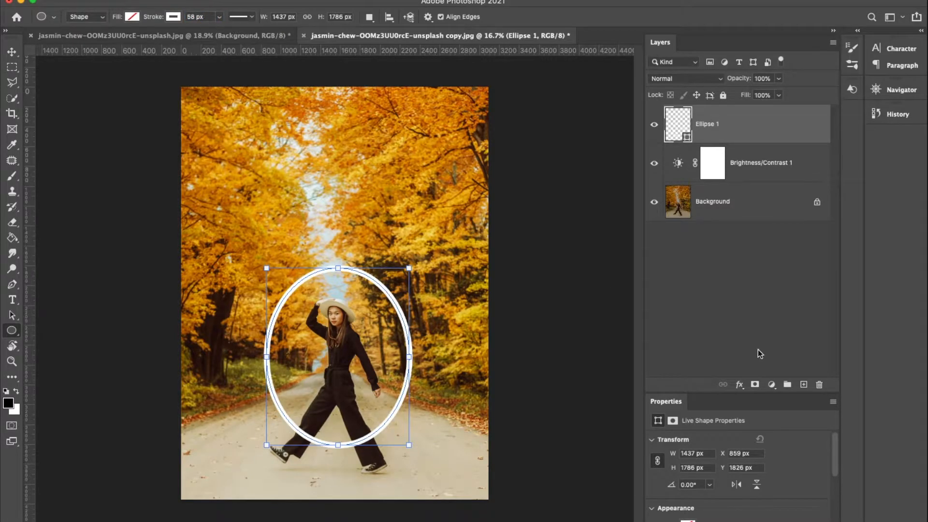
scroll(727, 457, "down", 4)
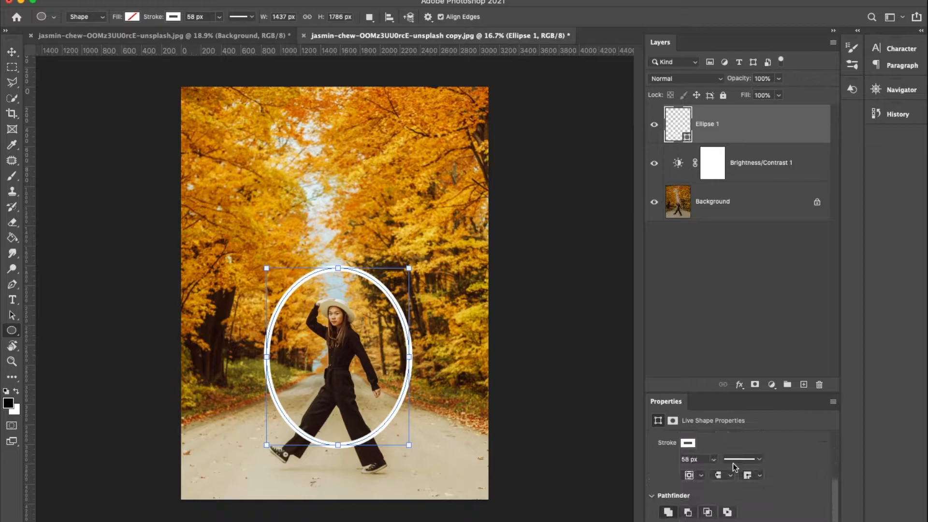
left_click(706, 459)
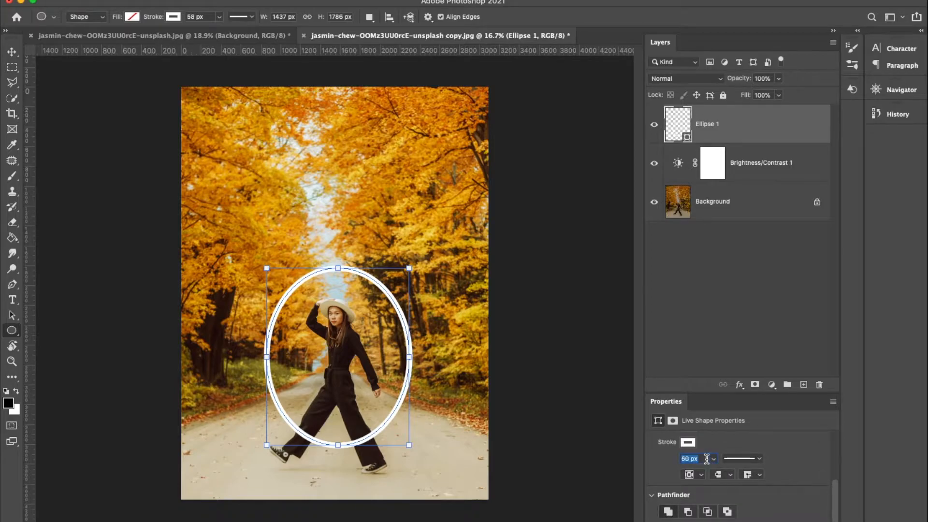
key("Up")
key("Up")
key("Up")
key("Up")
key("Up")
key("Up")
key("Up")
key("Up")
key("Up")
key("Up")
key("Return")
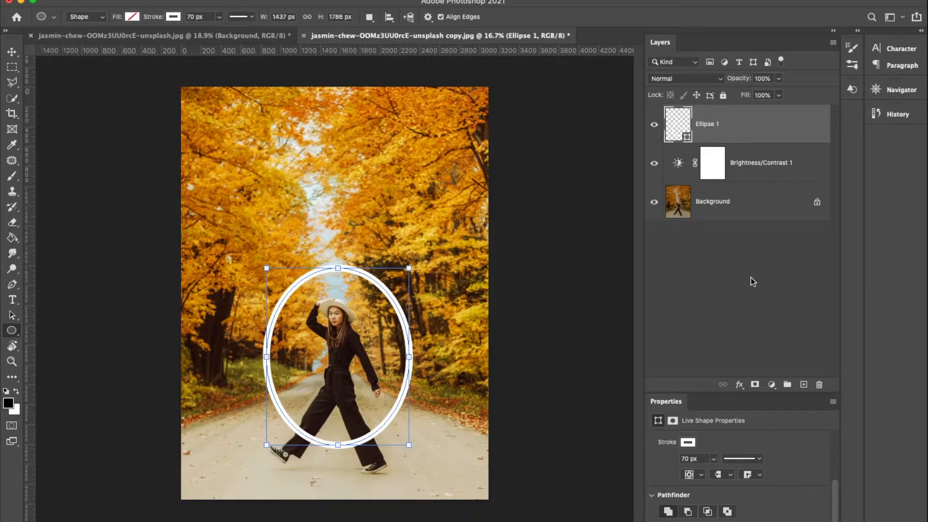
Move the ellipse outline slightly left, to an X position of about 828 px.
left_click(750, 277)
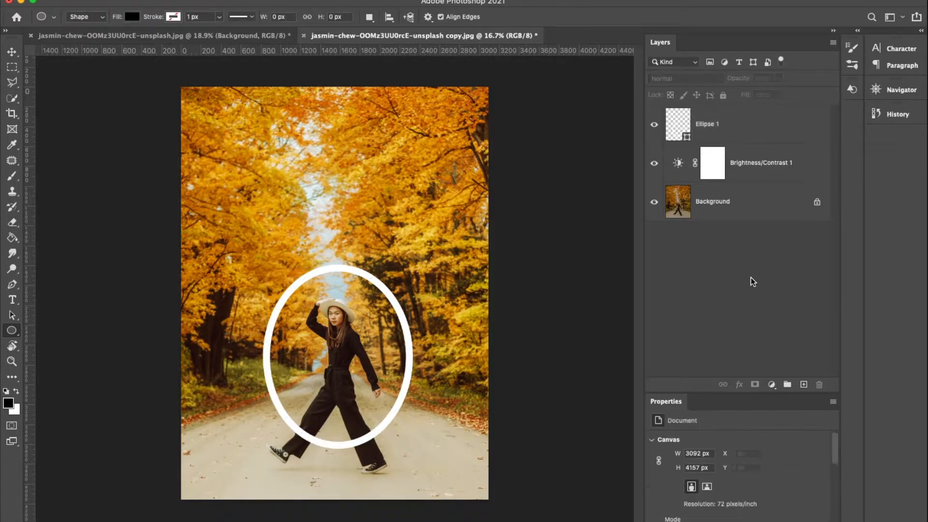
key("v")
left_click(406, 334)
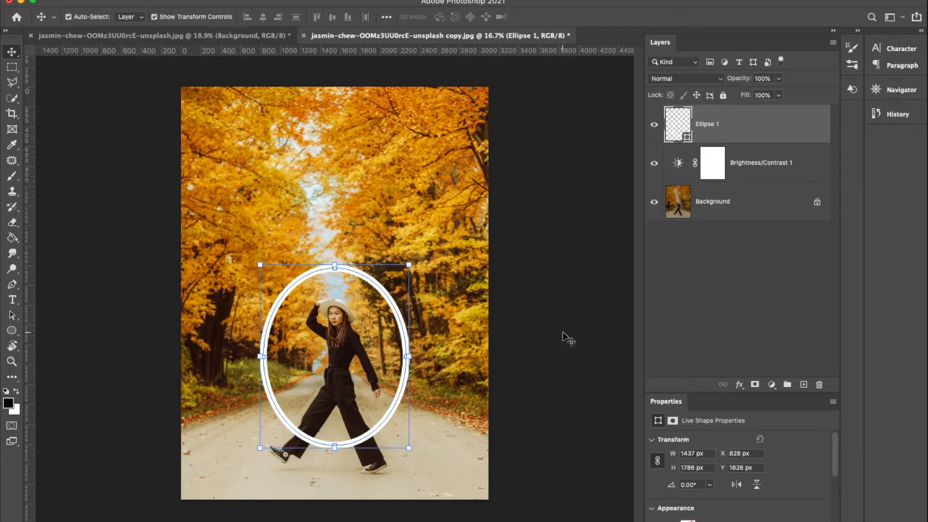
Add a Black & White adjustment layer above the ellipse, with reds at 4 and yellows at 86.
left_click(771, 384)
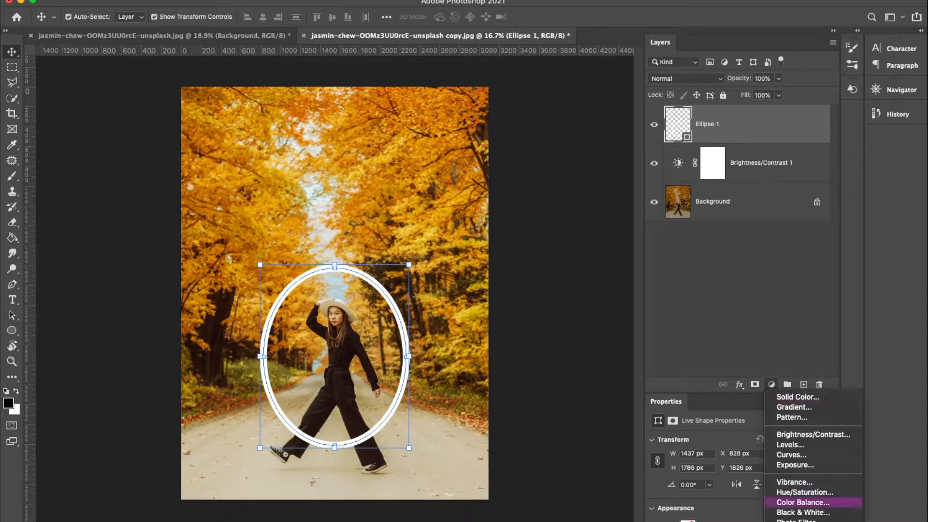
mouse_move(797, 521)
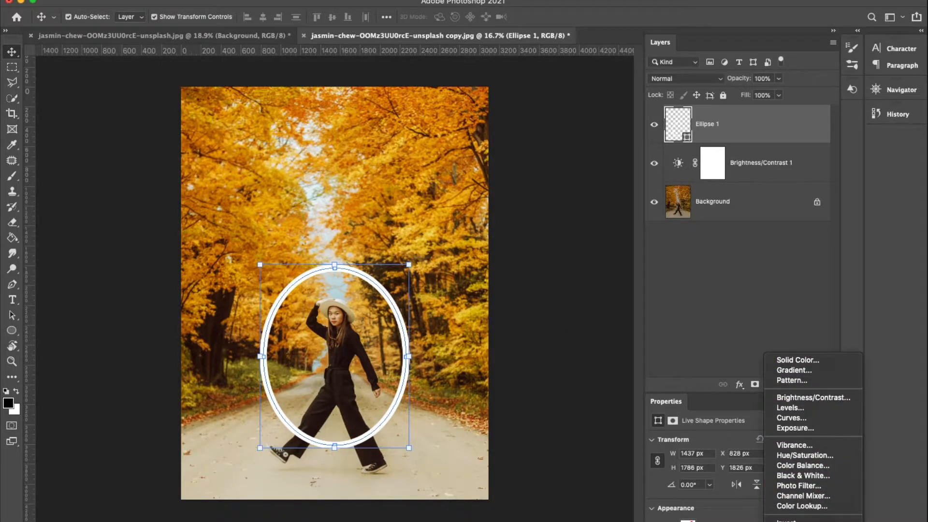
left_click(827, 475)
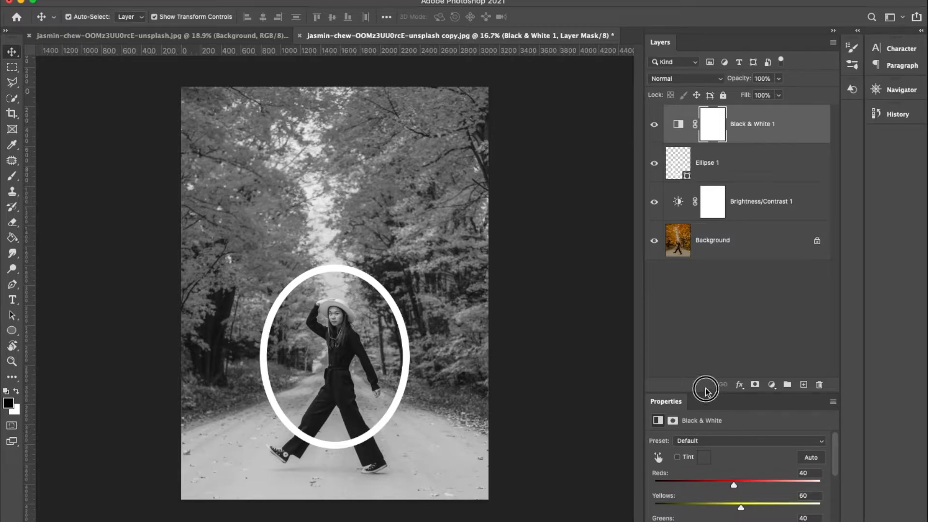
left_click_drag(690, 394, 702, 298)
left_click_drag(734, 377, 748, 405)
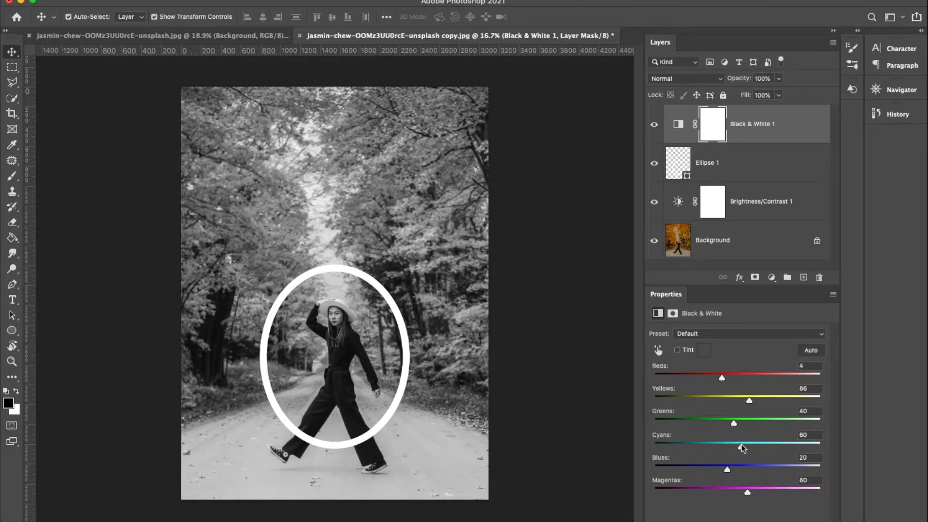
left_click_drag(699, 286, 707, 319)
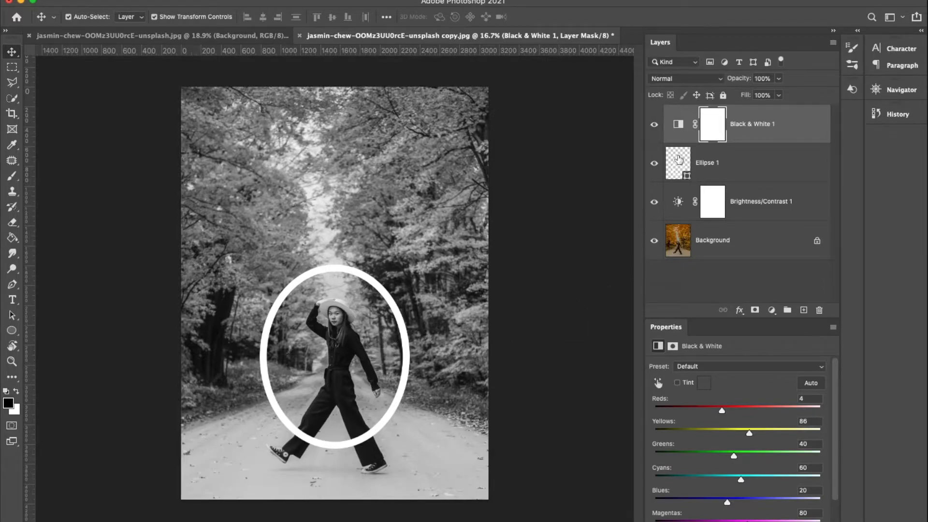
Load the ellipse shape as a selection, keeping the Black & White layer mask active, and switch to the Paint Bucket tool.
left_click(679, 170, "super")
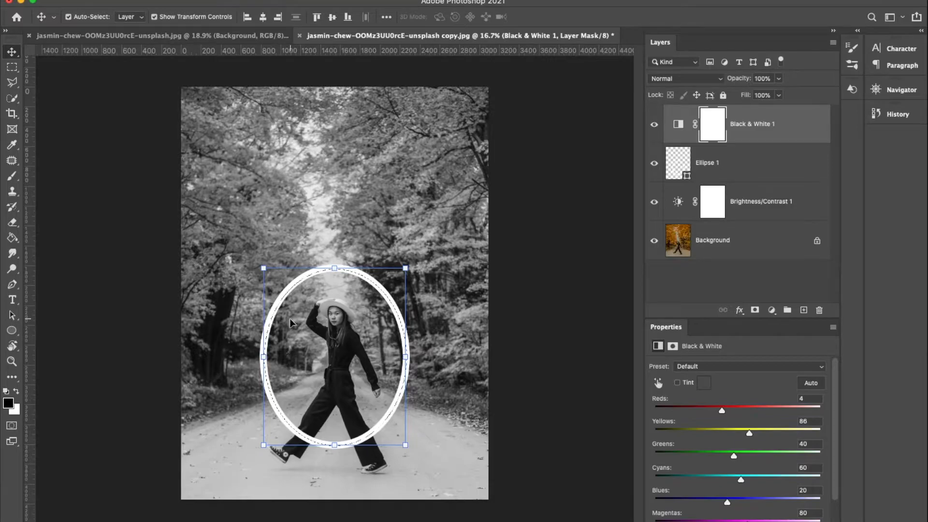
key("b")
key("g")
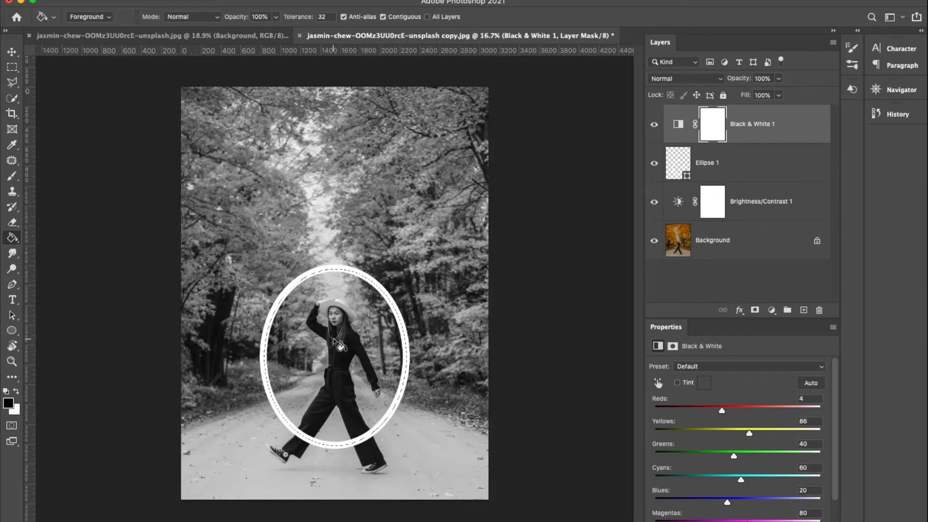
Try a black fill on the Black & White mask inside the ellipse and outside it, undoing each fill and restoring the ellipse selection.
left_click(382, 367)
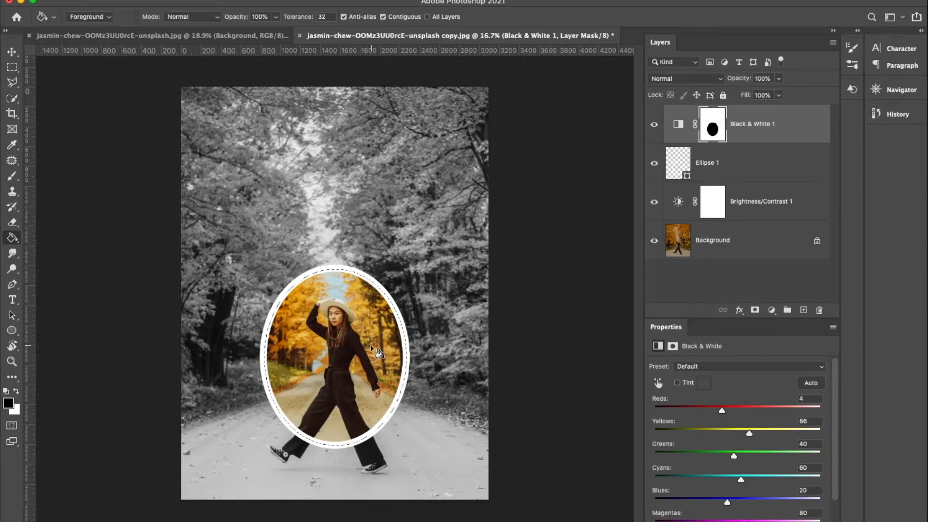
key("ctrl+z")
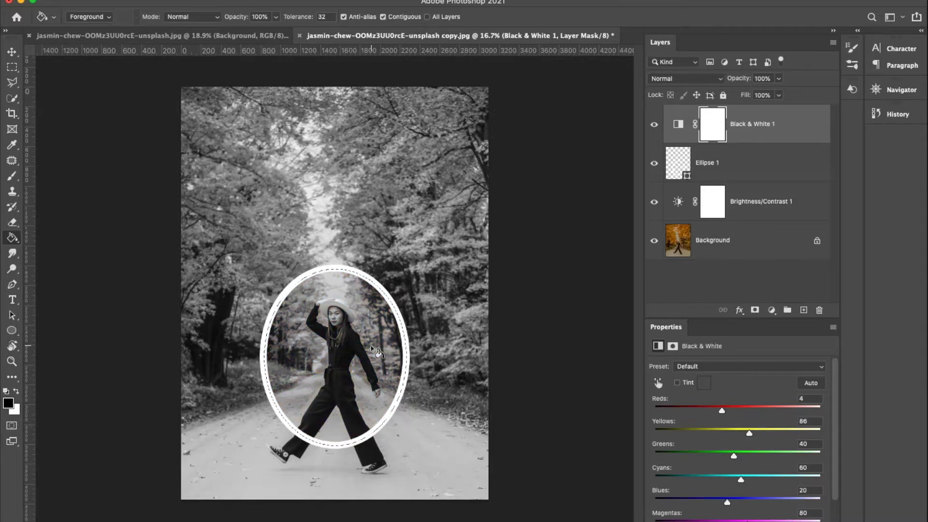
key("ctrl+shift+i")
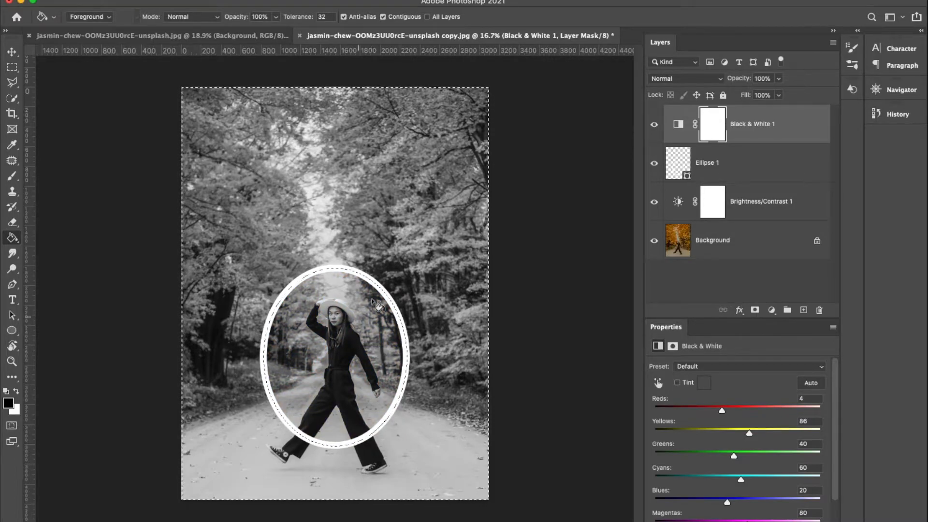
left_click(329, 174)
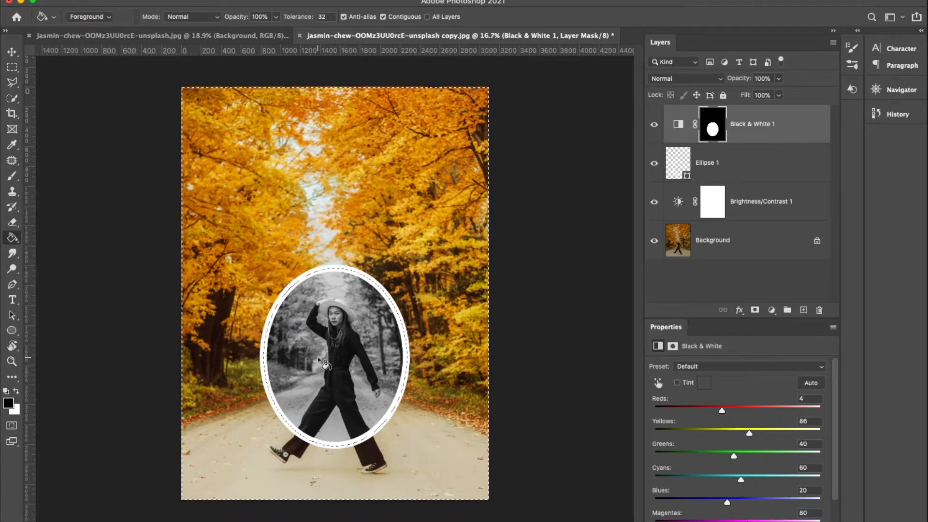
key("super+z")
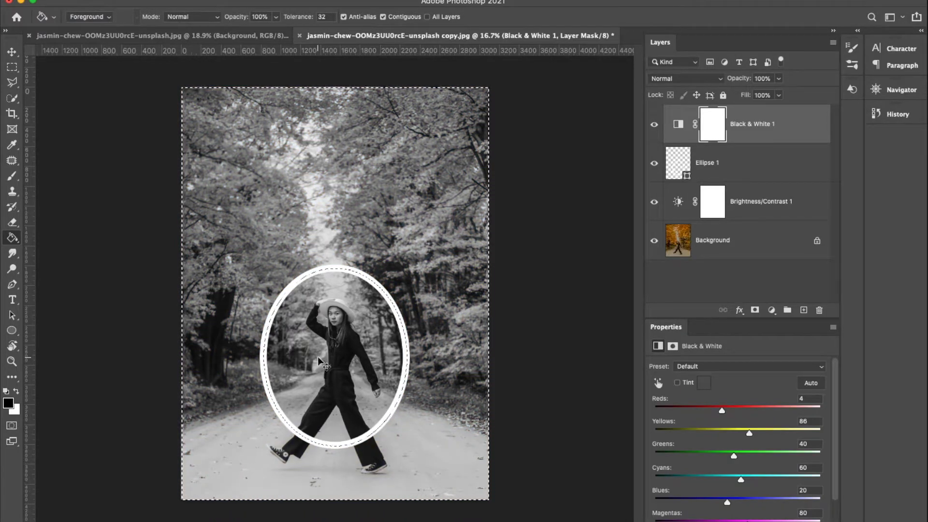
key("super+shift+i")
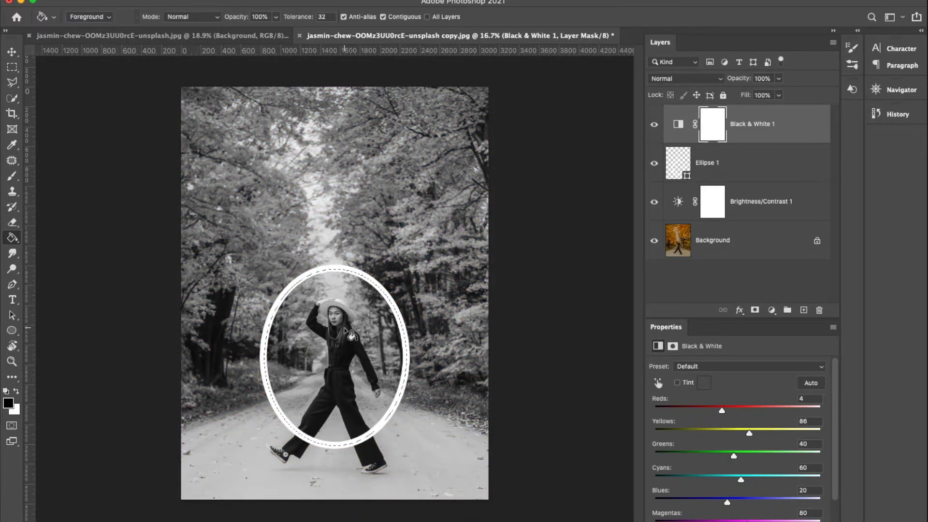
Fill the ellipse selection with black on the Black & White layer mask.
key("alt+BackSpace")
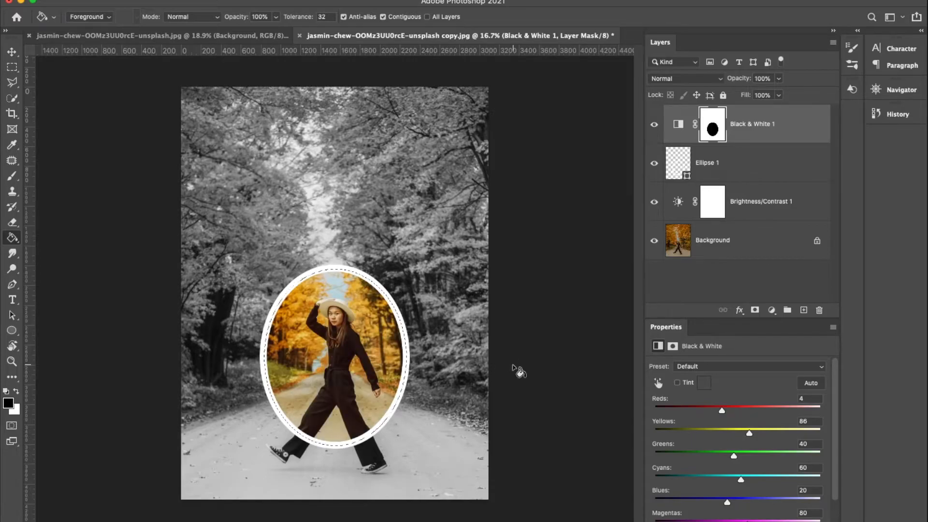
Deselect the ellipse and start a Polygonal Lasso outline of the right-hand leg, from the ring's inner edge along the trouser edge and hem.
key("super+d")
scroll(370, 449, "up", 5)
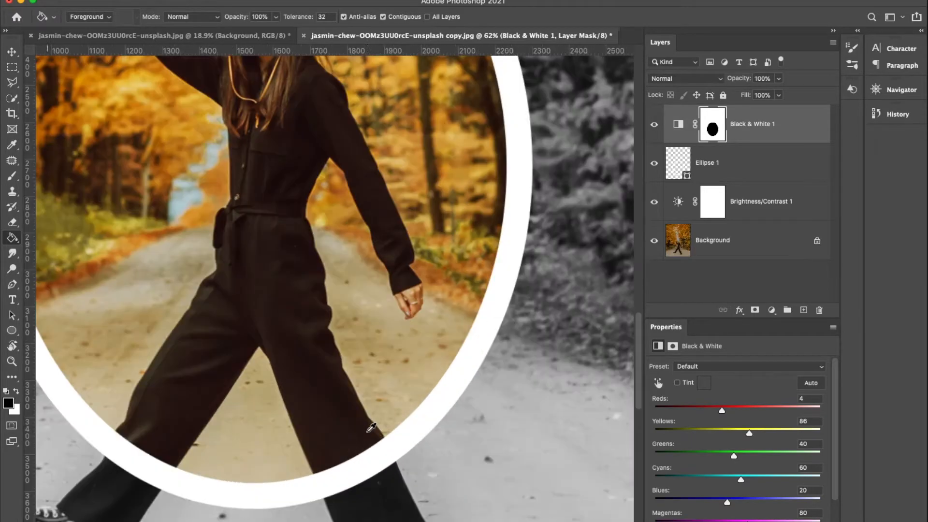
scroll(460, 400, "down", 5)
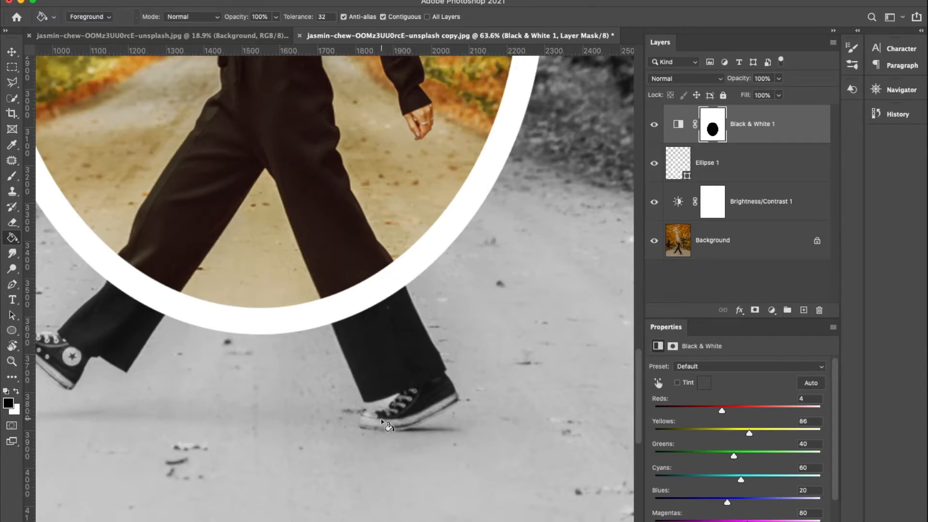
scroll(382, 417, "up", 5)
left_click_drag(490, 354, 379, 335)
left_click(13, 84)
left_click(190, 204)
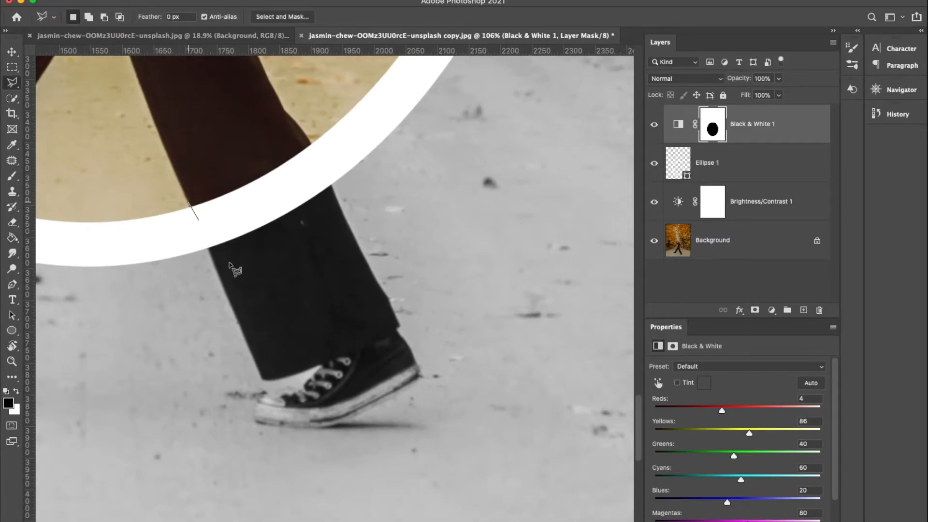
left_click(264, 379)
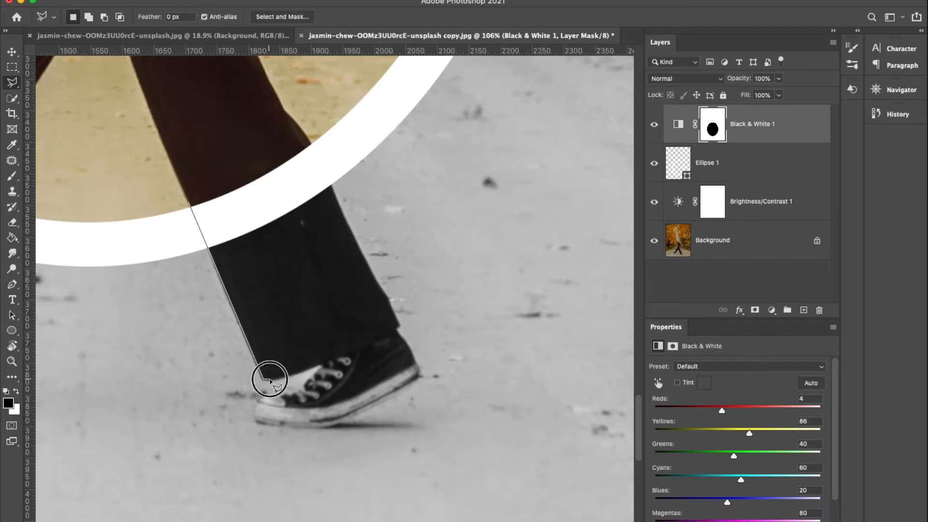
left_click(287, 375)
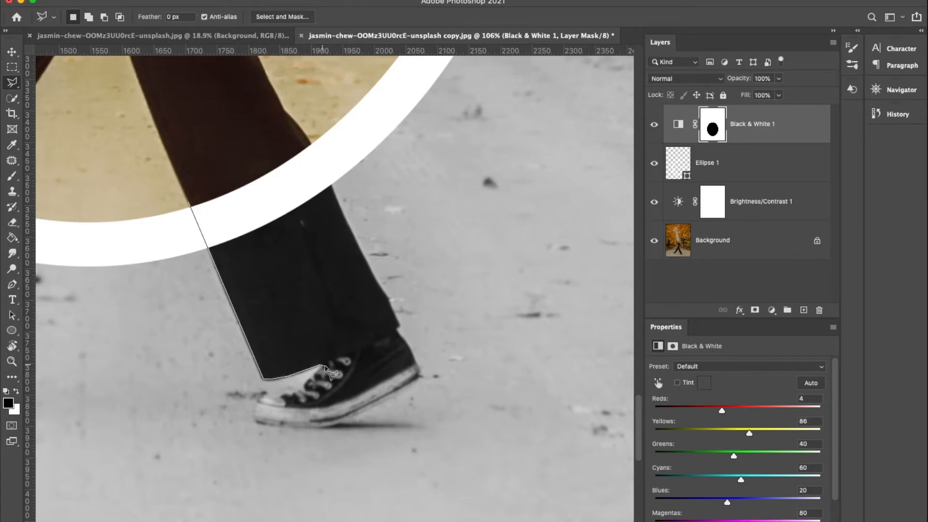
left_click(323, 366)
Continue the lasso outline around the shoe's laces, toe and sole up to the heel.
scroll(321, 379, "up", 2)
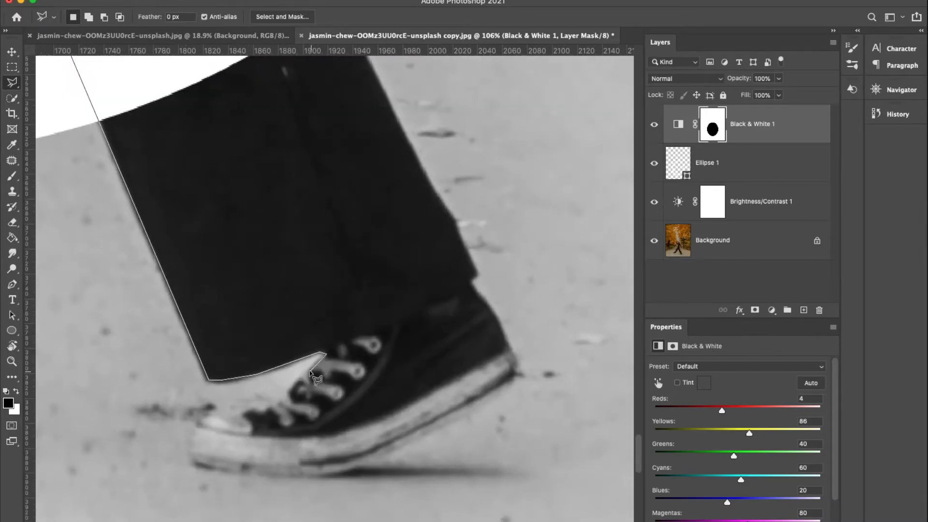
left_click(289, 389)
left_click(263, 400)
left_click(205, 416)
left_click(191, 437)
left_click(191, 457)
left_click(202, 468)
left_click(231, 472)
left_click(293, 476)
left_click(332, 477)
left_click(363, 464)
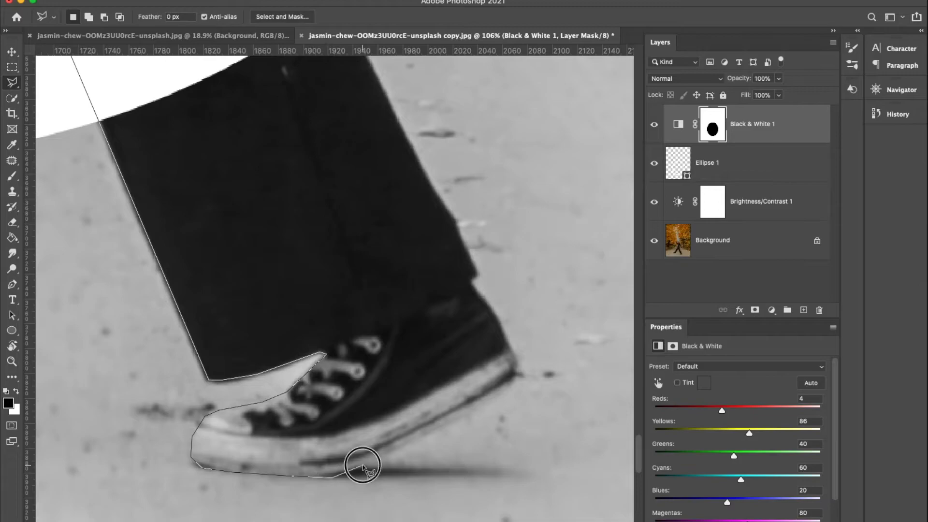
left_click(481, 406)
left_click(514, 383)
left_click(517, 368)
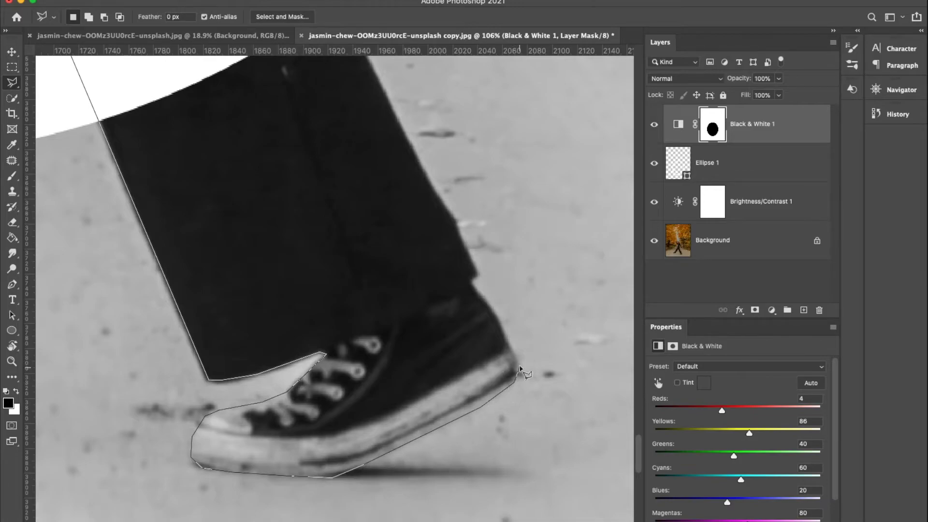
Outline the shoe's heel and the trouser's outer edge up across the ring, closing the selection at its starting point.
left_click(503, 330)
left_click(472, 282)
left_click(478, 273)
left_click_drag(451, 125, 512, 376)
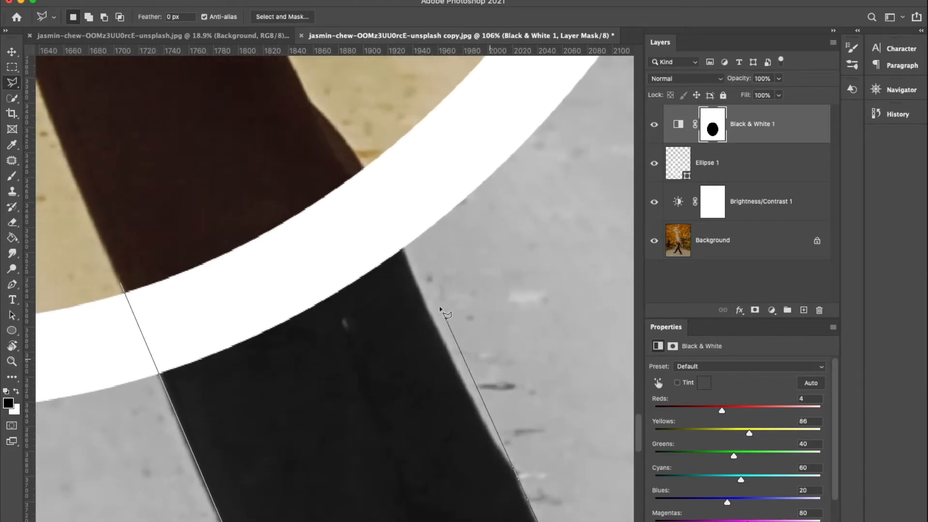
left_click(469, 397)
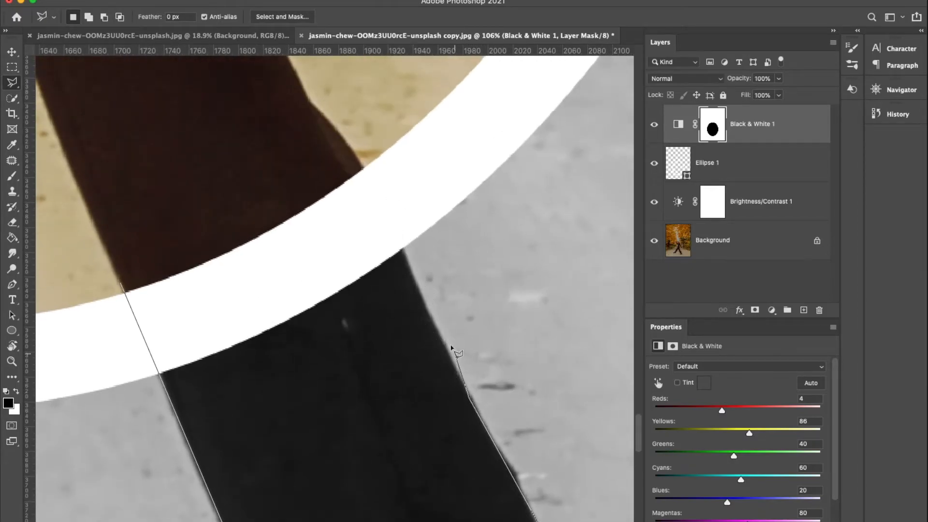
left_click(401, 249)
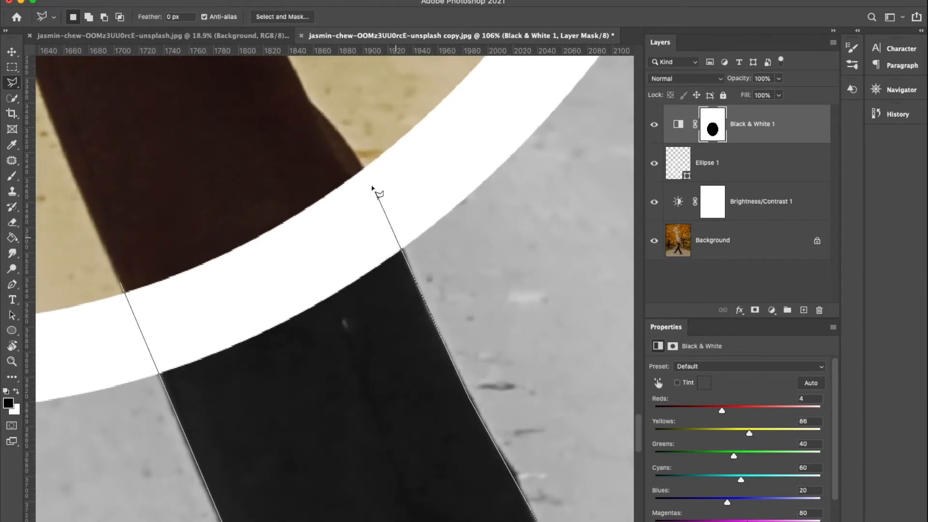
left_click(360, 168)
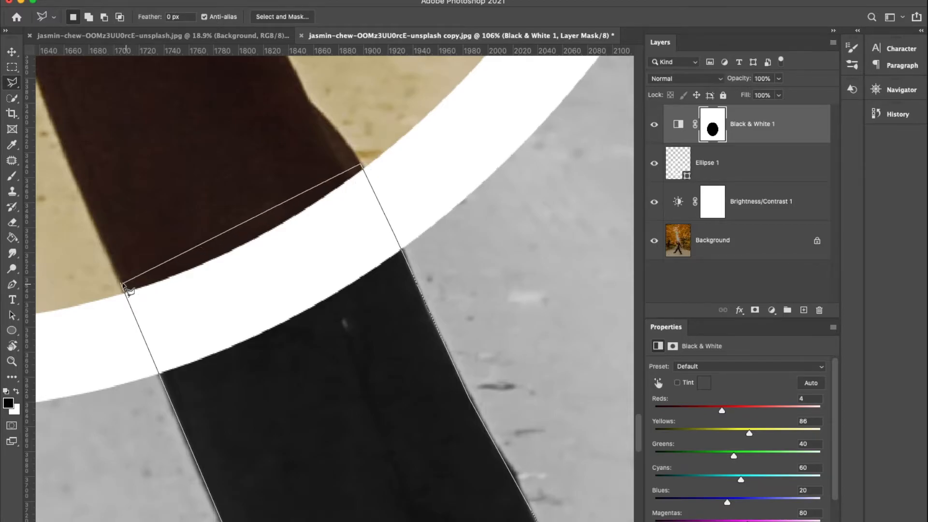
left_click(121, 283)
Fill the leg selection with black on the Black & White layer mask using the Paint Bucket, and deselect.
scroll(433, 360, "down", 10)
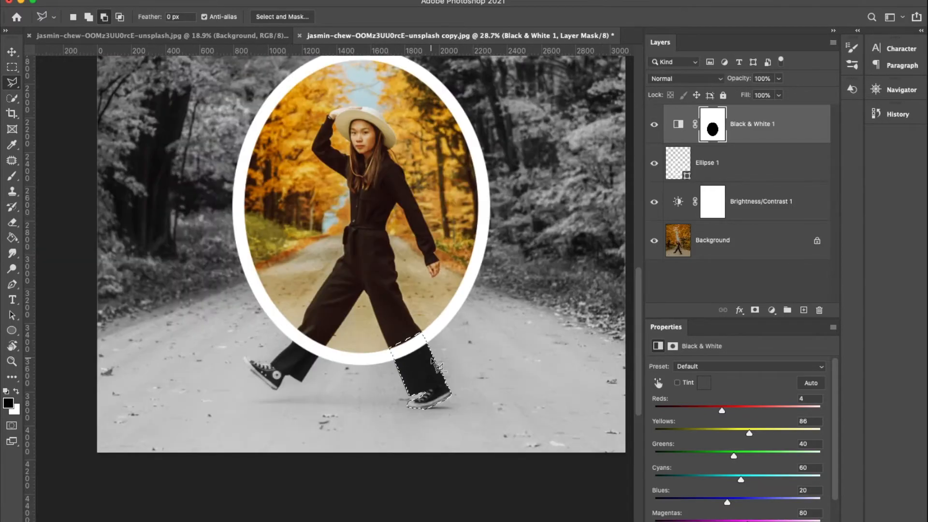
scroll(425, 353, "up", 3)
key("g")
left_click(412, 367)
key("ctrl+d")
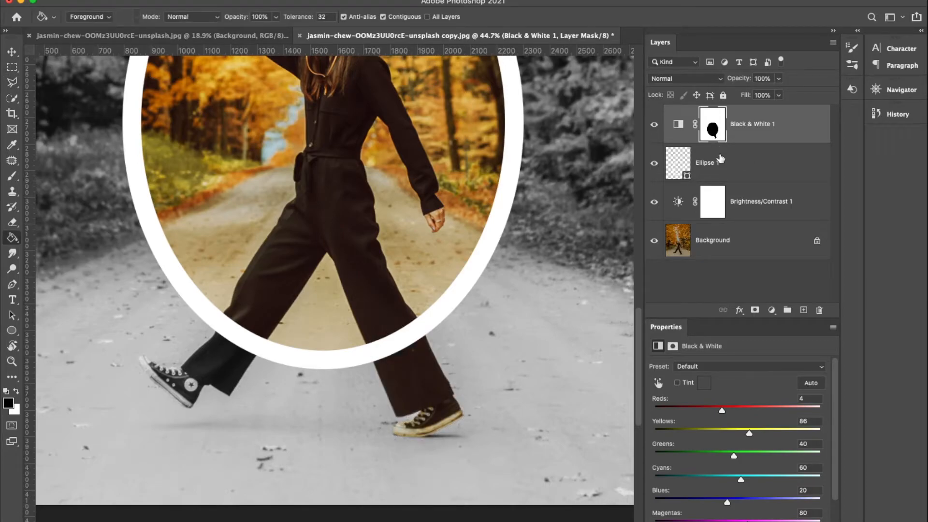
Add a layer mask to the Ellipse 1 layer.
scroll(508, 269, "down", 3)
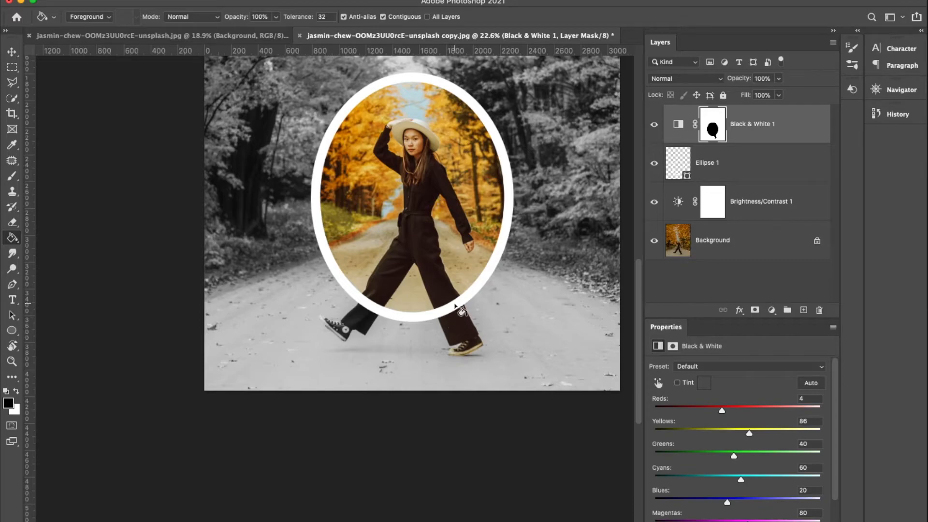
scroll(456, 307, "up", 2)
scroll(430, 306, "up", 1)
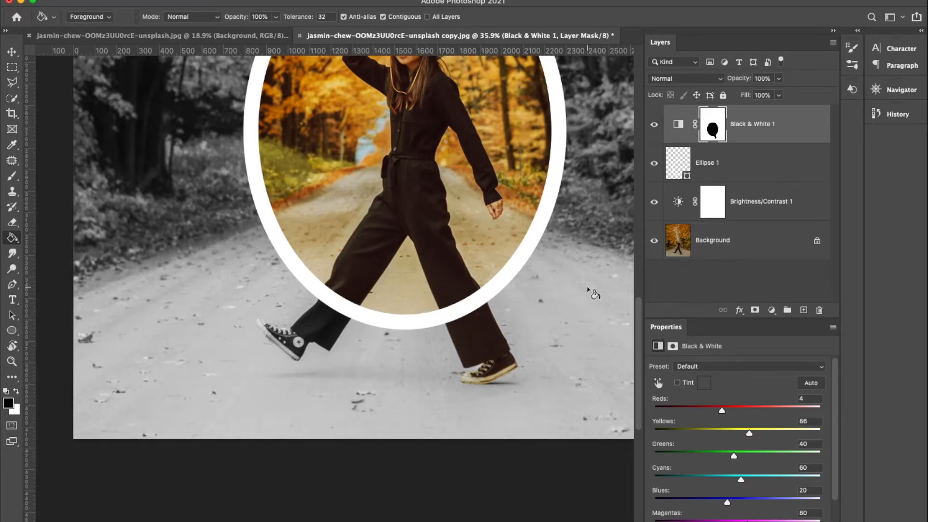
left_click(727, 171)
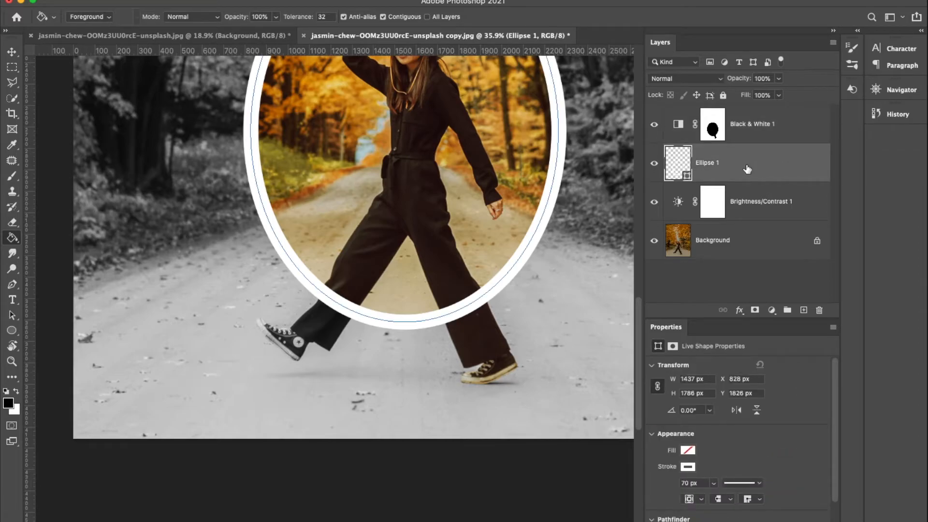
left_click(754, 310)
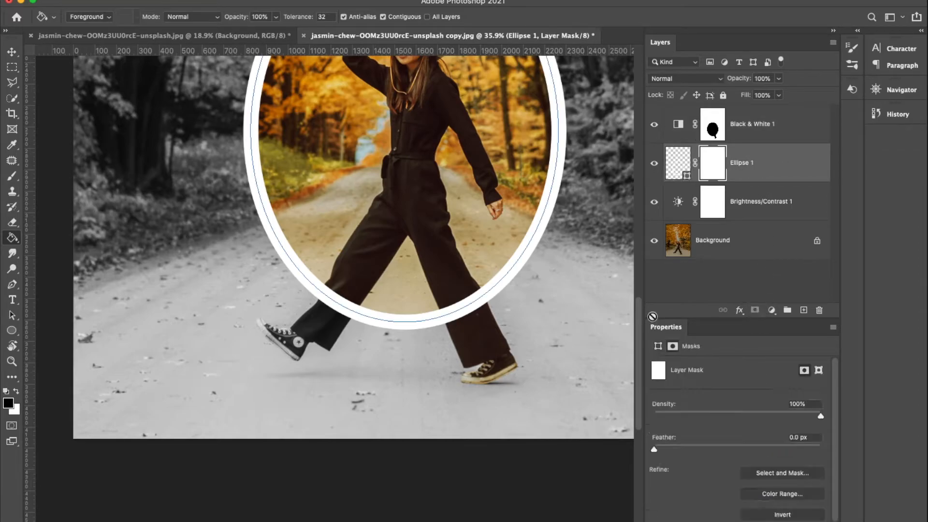
Set the Brush to 52 px and paint black on the Ellipse 1 mask where the ring crosses the coloured leg.
scroll(503, 316, "up", 3)
scroll(503, 316, "up", 1)
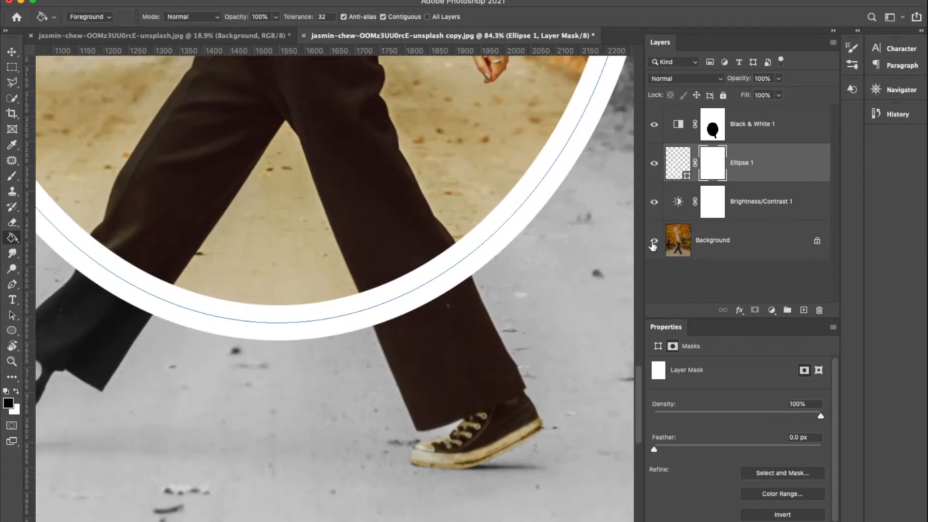
key("b")
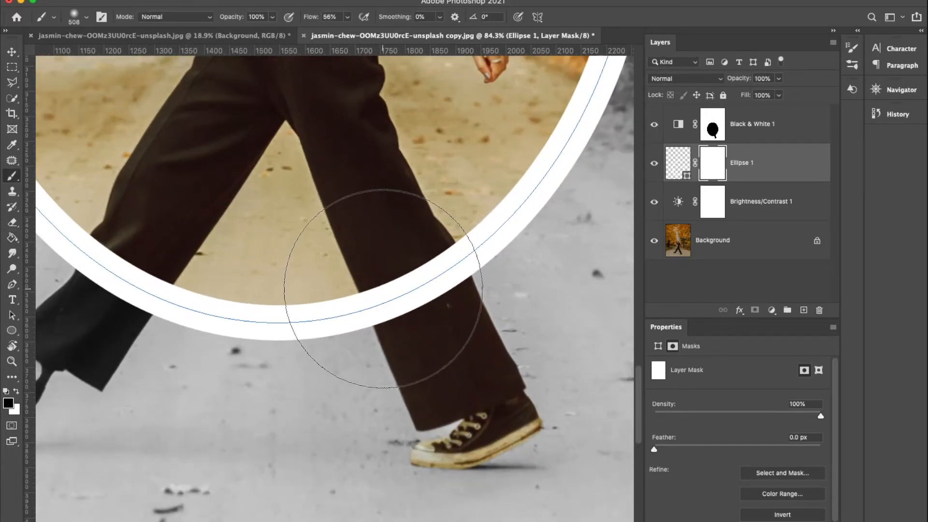
right_click(383, 285)
left_click_drag(513, 223, 468, 229)
key("Return")
mouse_move(386, 248)
left_mouse_down()
mouse_move(407, 302)
mouse_move(419, 284)
left_mouse_up()
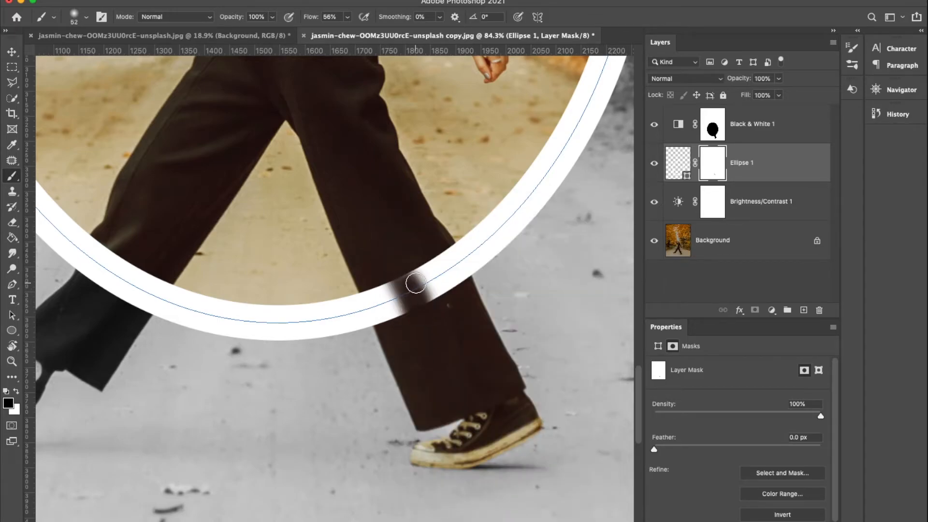
Increase the brush hardness and mask out the ring over the middle of the coloured leg.
right_click(418, 283)
left_click_drag(480, 251, 600, 253)
left_click(410, 287)
mouse_move(413, 266)
left_mouse_down()
mouse_move(426, 300)
mouse_move(402, 322)
mouse_move(357, 238)
mouse_move(382, 323)
mouse_move(344, 252)
mouse_move(352, 299)
left_mouse_up()
scroll(426, 299, "up", 2)
scroll(431, 294, "up", 3)
left_click(352, 298)
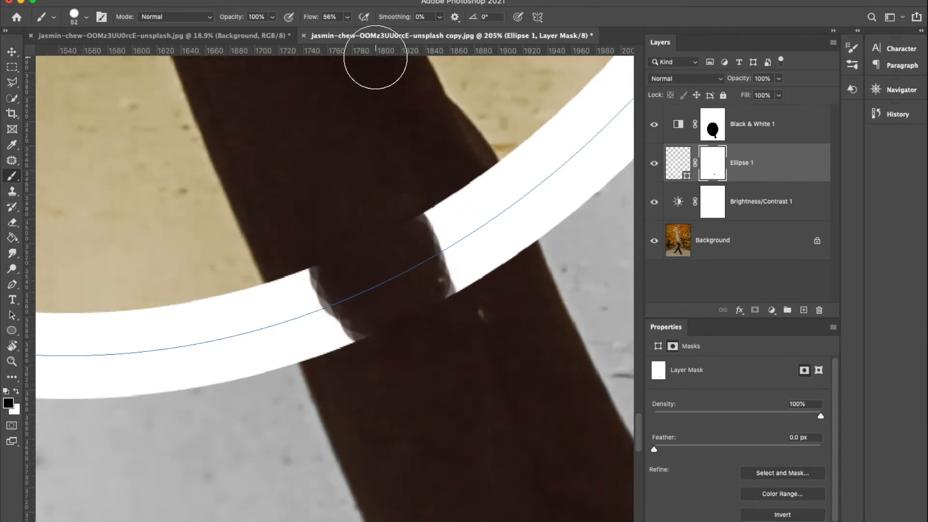
Increase the brush flow and mask out the rest of the ring over the leg up to both trouser edges.
left_click(347, 17)
left_click_drag(357, 37, 396, 32)
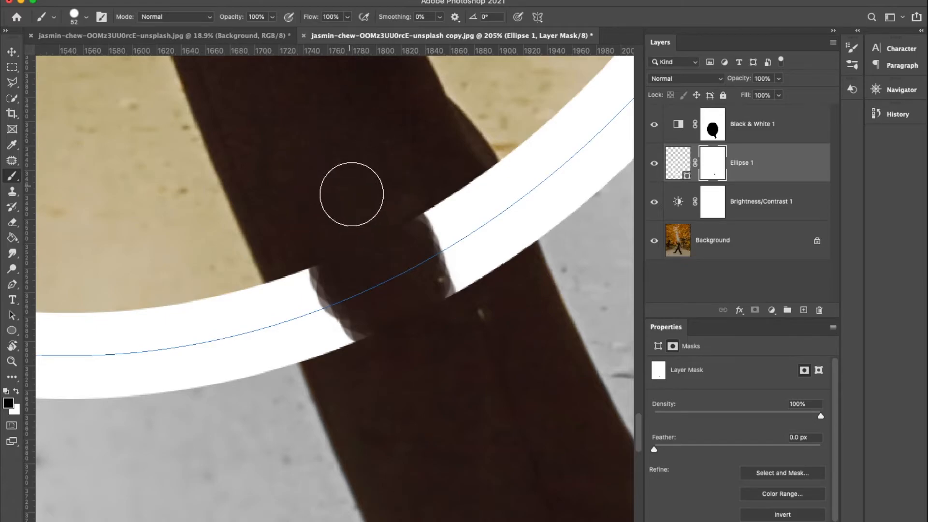
left_click_drag(345, 289, 331, 310)
mouse_move(315, 276)
left_mouse_down()
mouse_move(300, 264)
mouse_move(290, 269)
mouse_move(334, 348)
left_mouse_up()
mouse_move(420, 260)
left_mouse_down()
mouse_move(414, 199)
mouse_move(441, 251)
mouse_move(463, 238)
mouse_move(458, 183)
mouse_move(478, 198)
mouse_move(499, 269)
mouse_move(472, 201)
left_mouse_up()
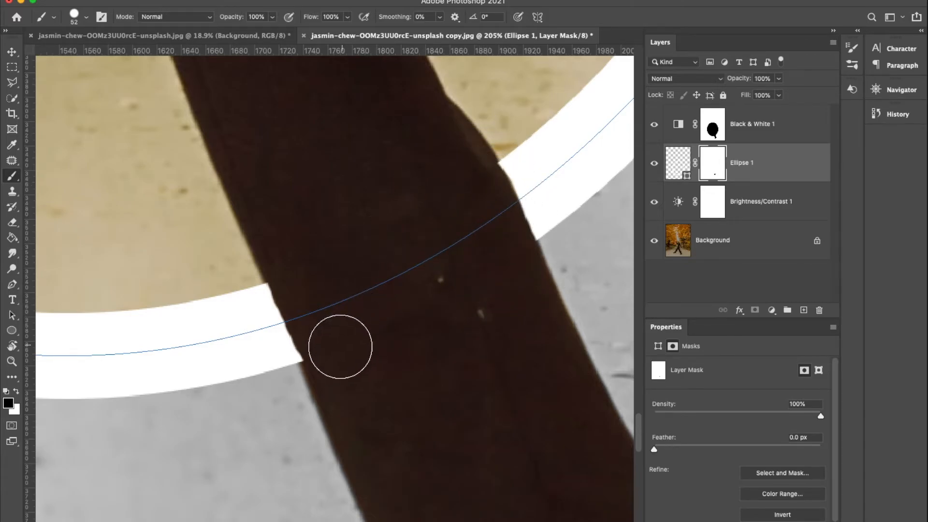
Switch to the Move tool, deselect all layers, and compare the image with the Black & White layer hidden and shown.
scroll(404, 299, "down", 6)
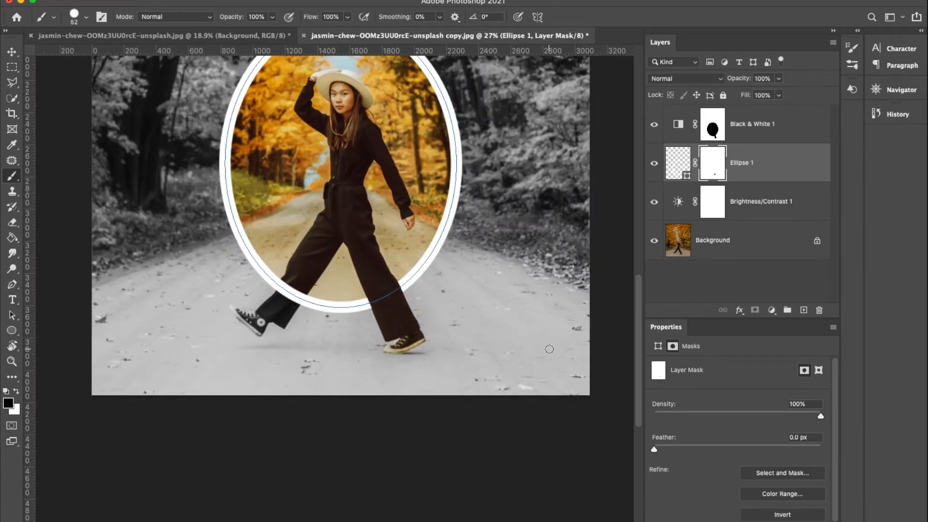
scroll(553, 344, "down", 4)
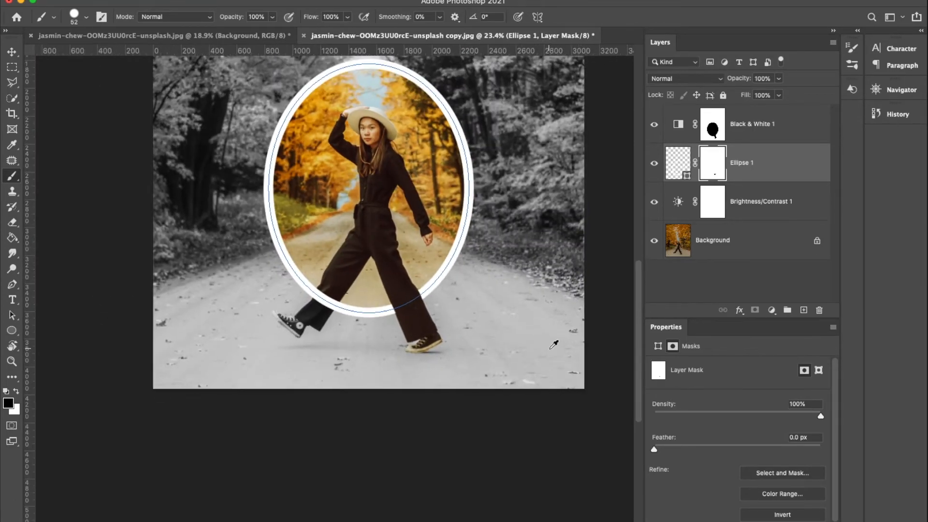
scroll(554, 344, "down", 1)
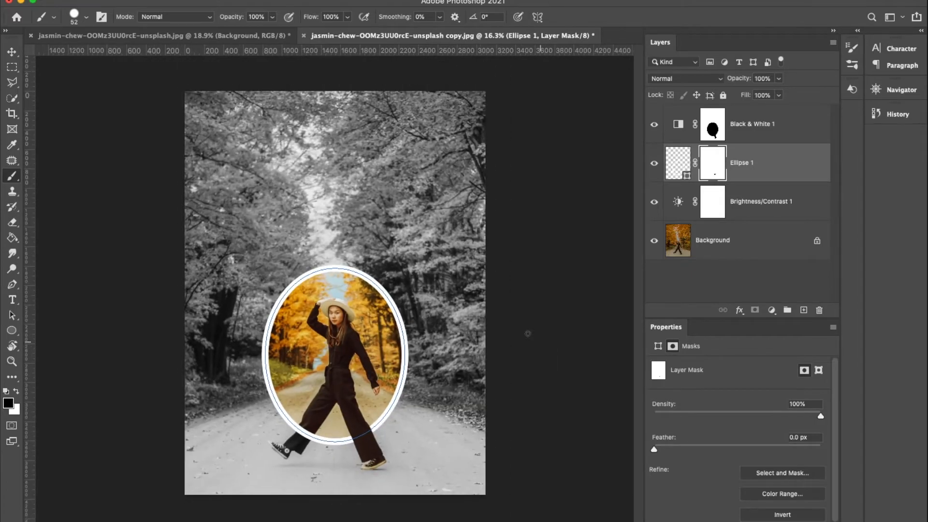
left_click(12, 50)
left_click(549, 238)
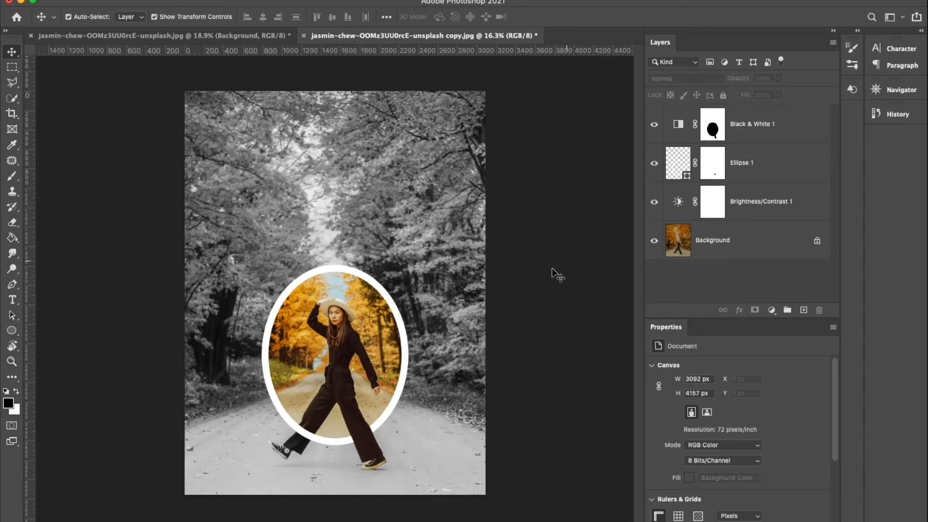
left_click(654, 125)
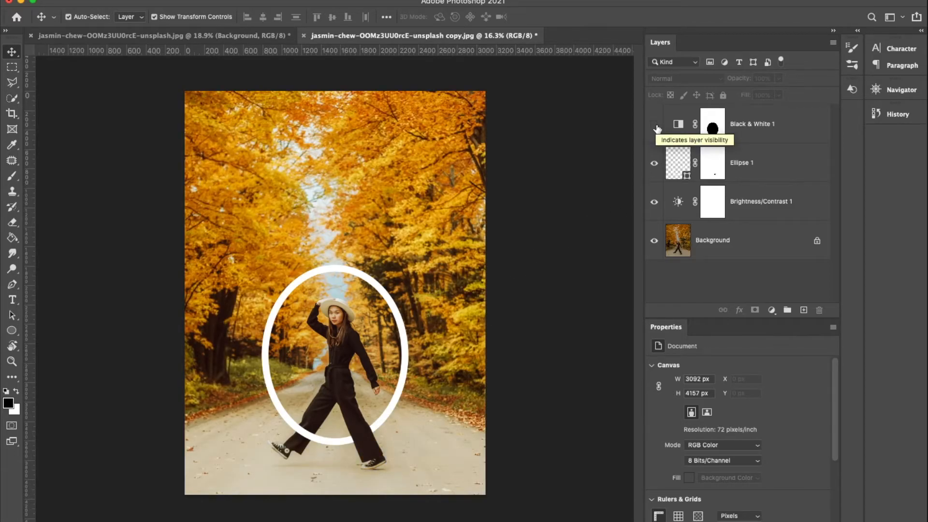
left_click(655, 126)
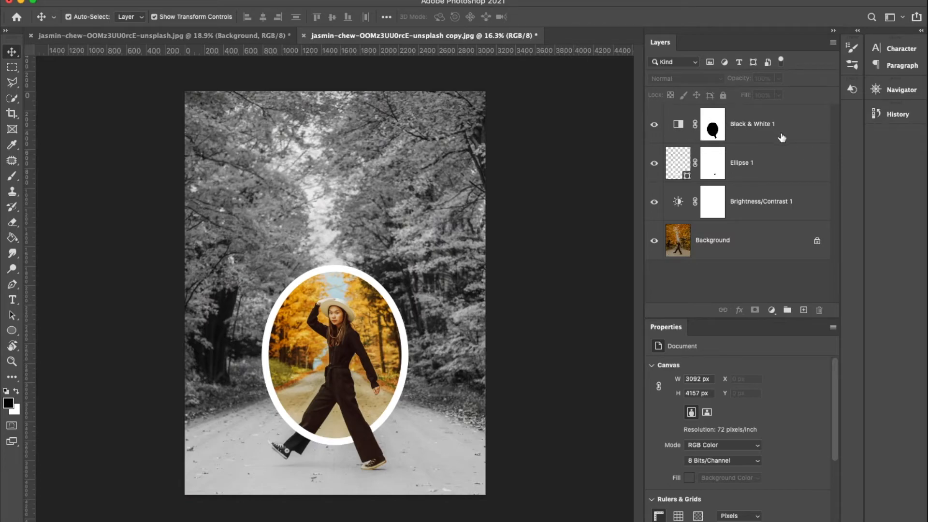
Invert the Black & White layer mask, invert it back, and invert it once more.
left_click(712, 128)
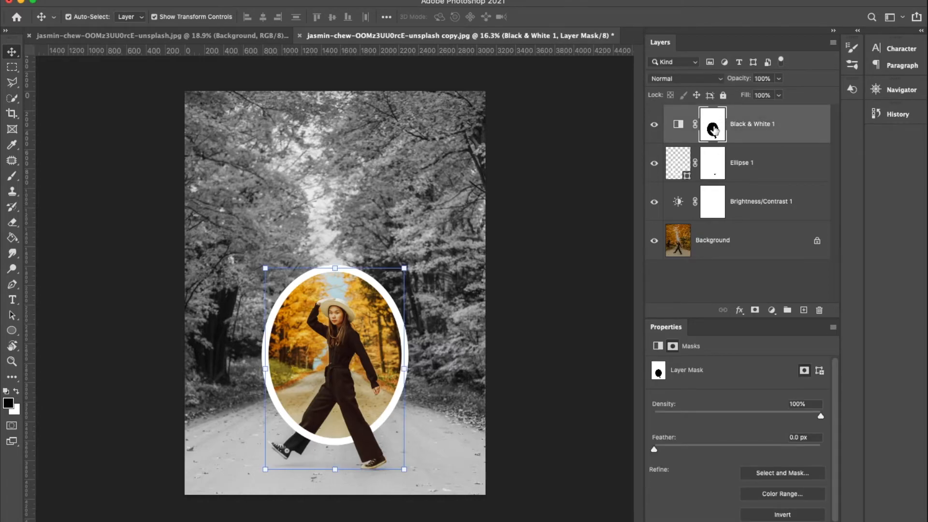
key("super+i")
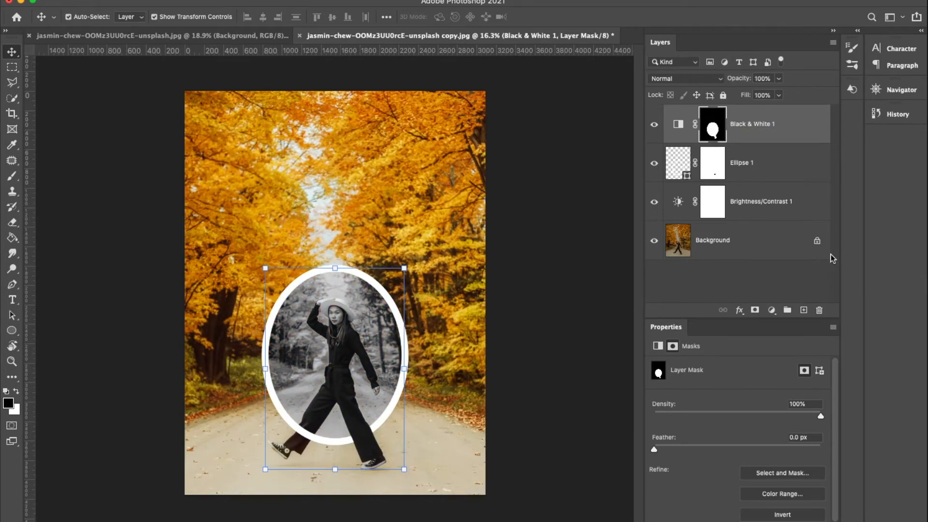
key("super+i")
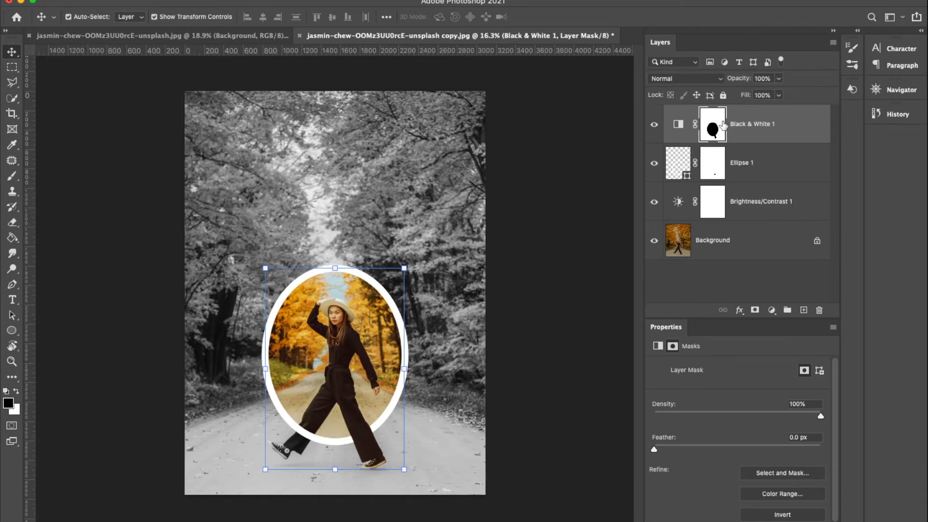
key("super")
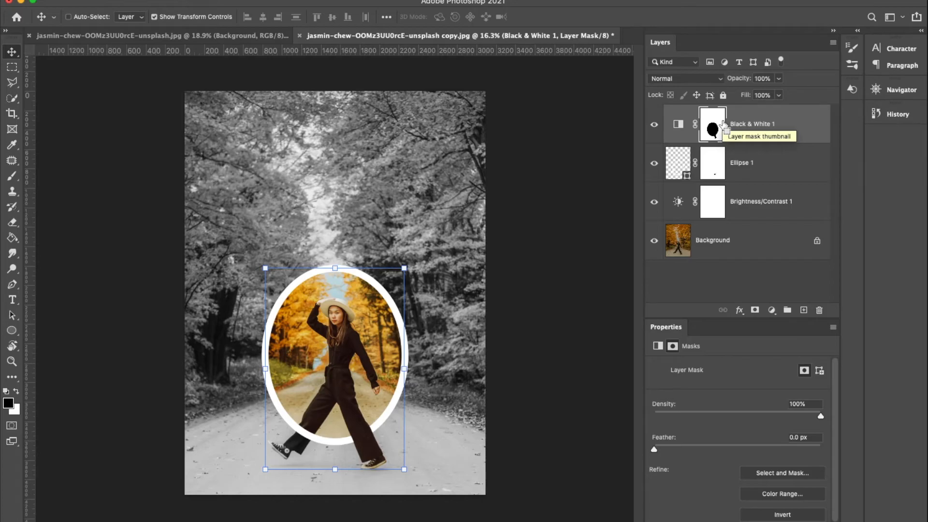
key("super+i")
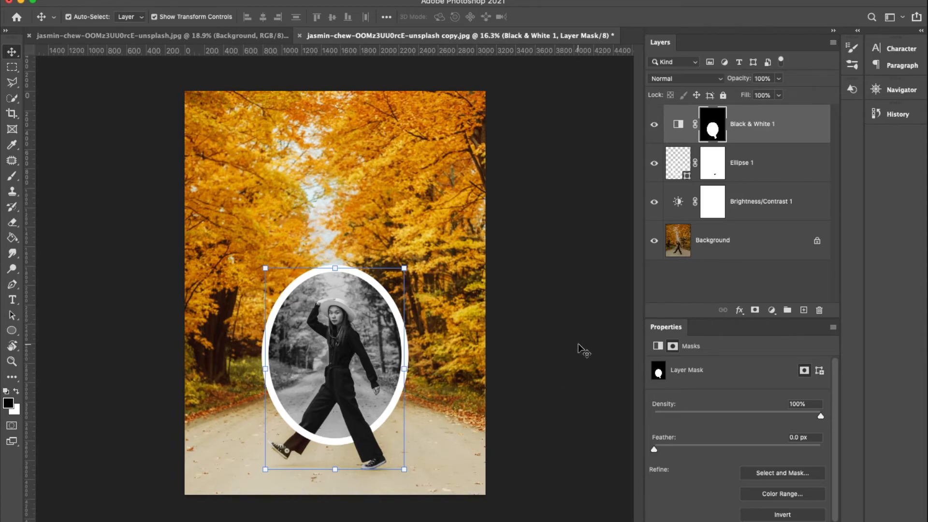
Try a Hue/Saturation adjustment above the Brightness/Contrast layer with hue +20 and saturation -29, and delete it.
left_click(759, 211)
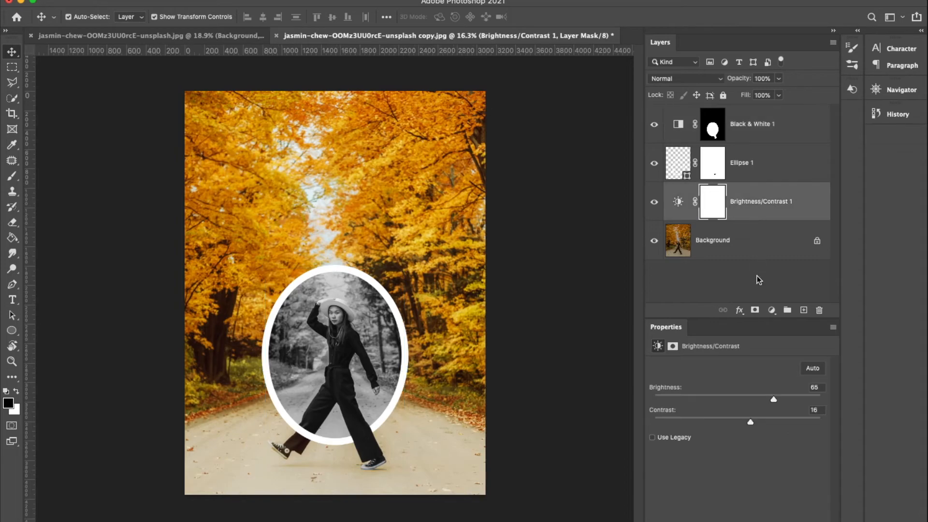
left_click(772, 311)
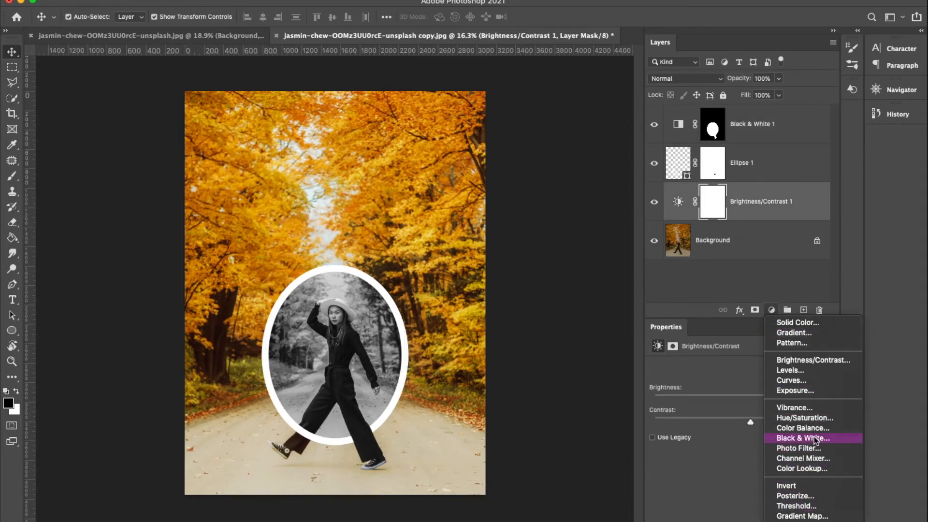
left_click(814, 420)
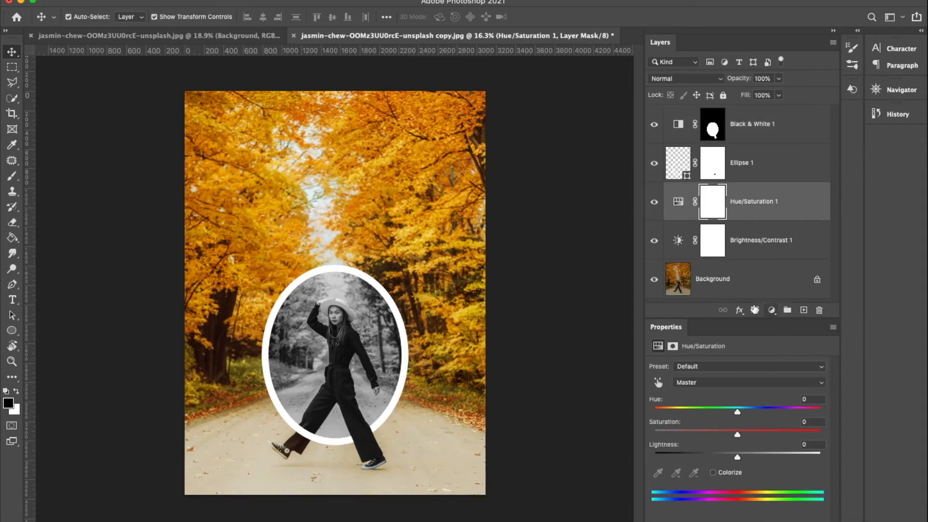
left_click_drag(738, 411, 714, 444)
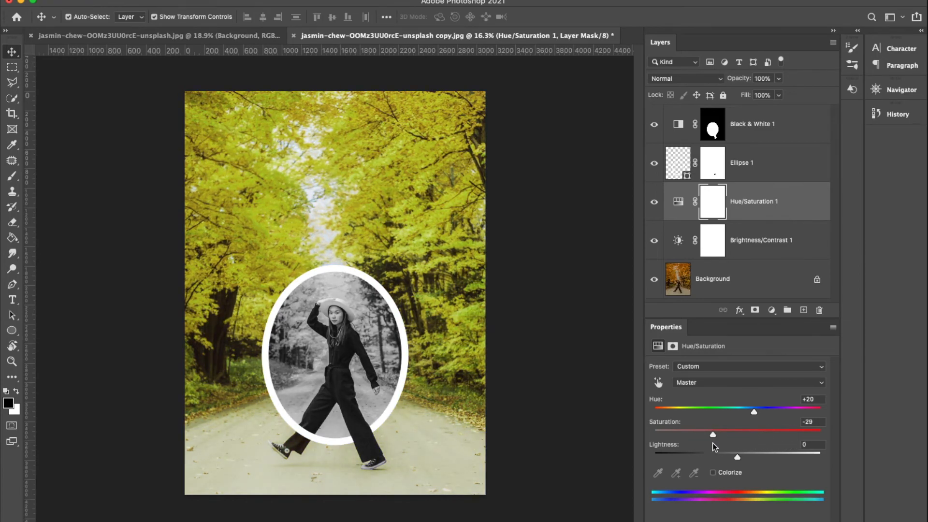
left_click_drag(776, 218, 819, 310)
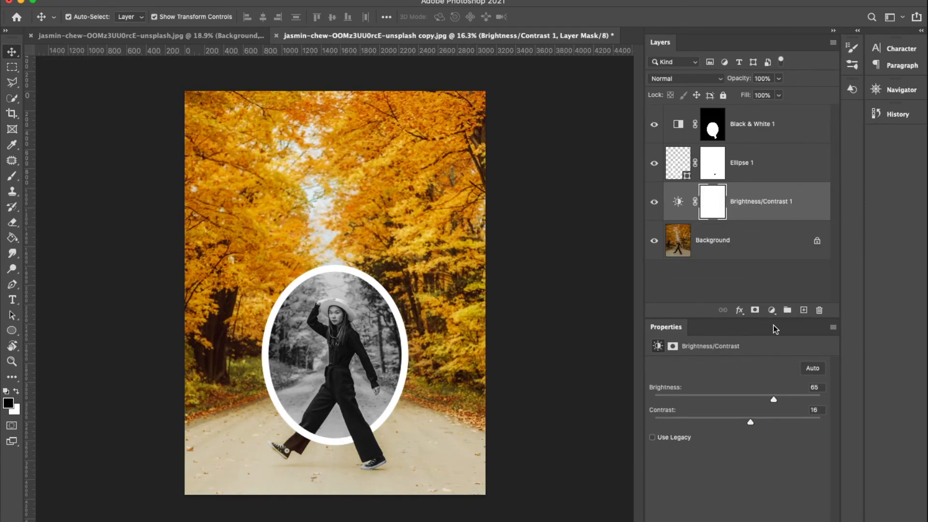
Add a Threshold adjustment above the Brightness/Contrast layer with level 151 and lower its opacity to 16%.
left_click(772, 310)
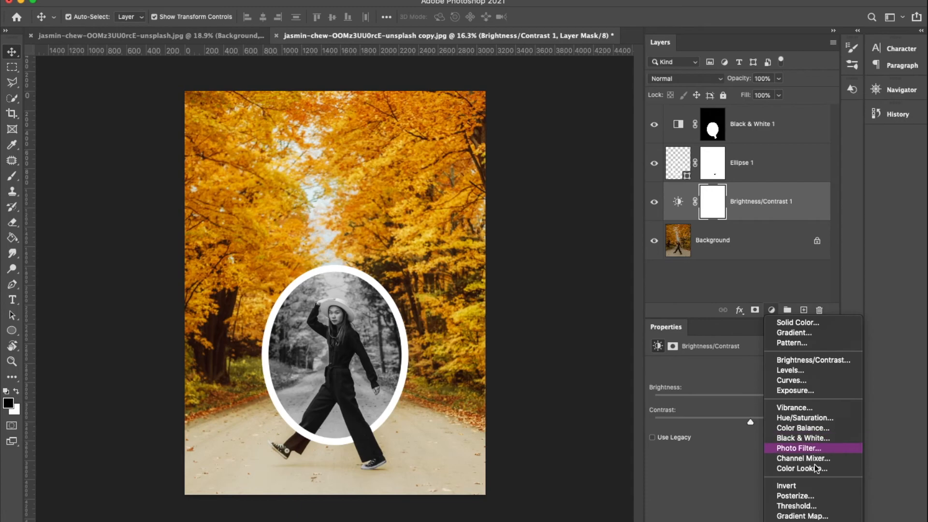
left_click(817, 500)
mouse_move(737, 431)
left_mouse_down()
mouse_move(728, 436)
mouse_move(776, 430)
mouse_move(751, 438)
left_mouse_up()
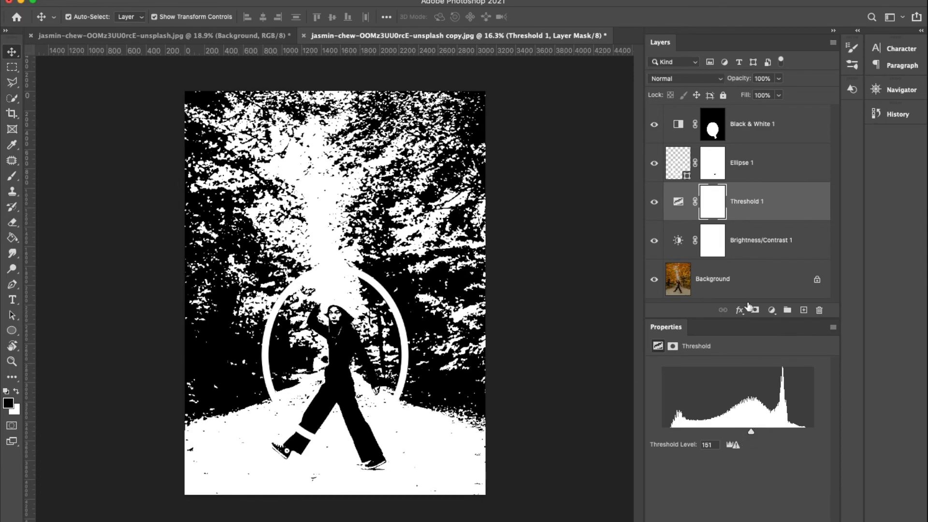
mouse_move(739, 75)
left_mouse_down()
mouse_move(731, 82)
mouse_move(739, 82)
left_mouse_up()
left_click_drag(739, 79, 740, 79)
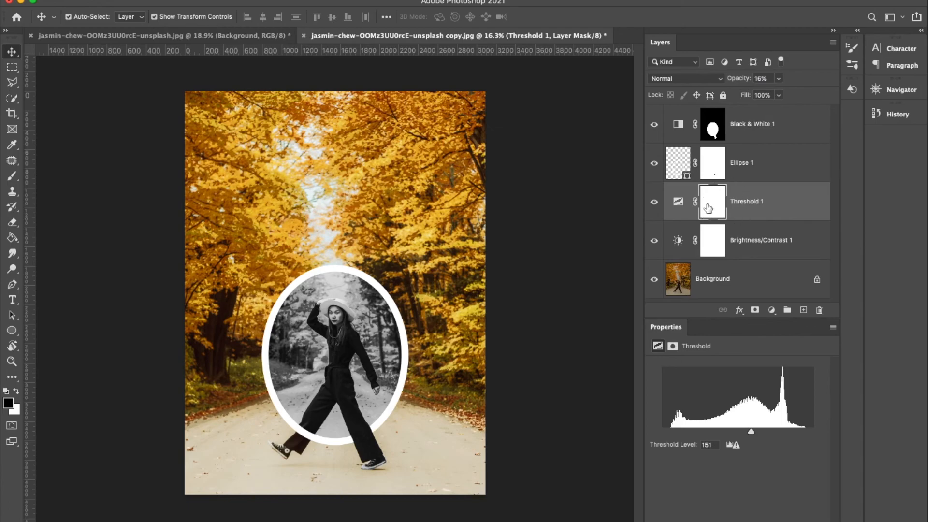
Paint black over the woman's face, body and arms on the Threshold layer mask with a 140 px brush.
left_click(12, 176)
right_click(332, 346)
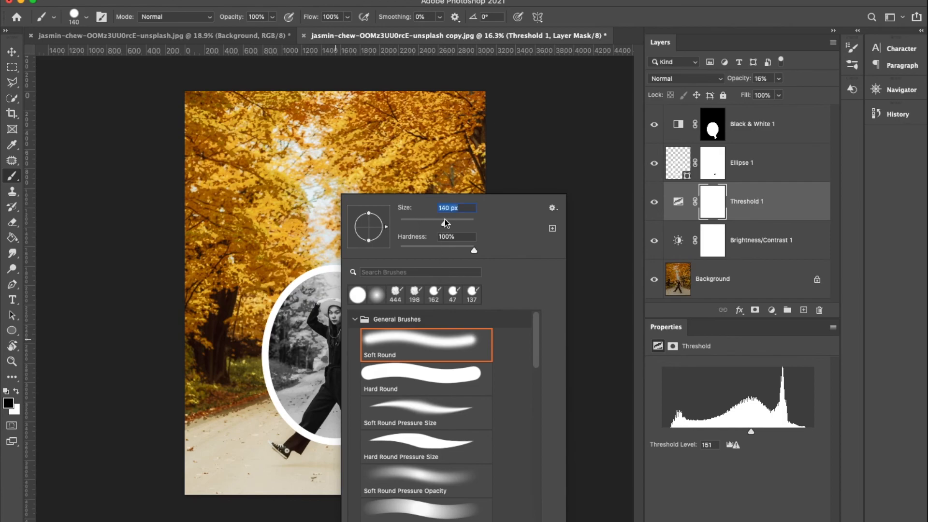
left_click(307, 336)
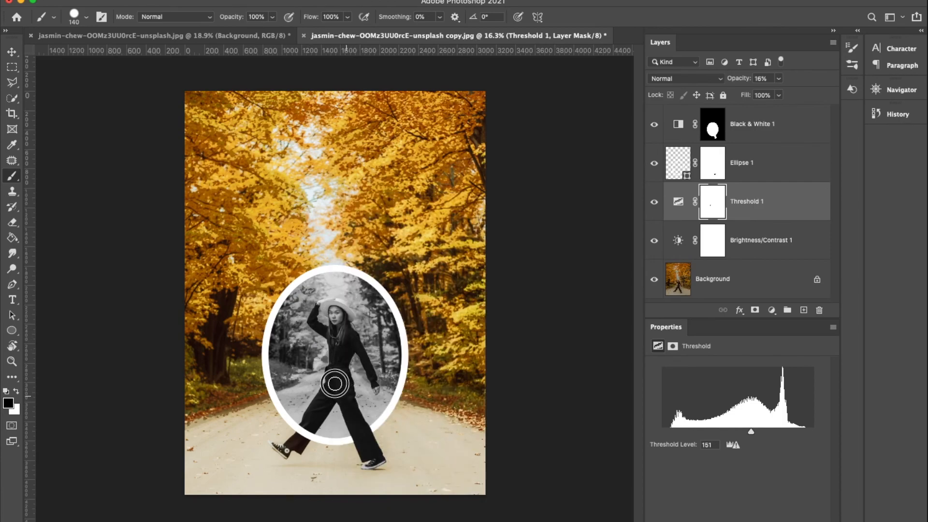
mouse_move(334, 314)
left_mouse_down()
mouse_move(310, 320)
mouse_move(317, 306)
mouse_move(318, 332)
mouse_move(340, 344)
mouse_move(327, 399)
mouse_move(375, 390)
left_mouse_up()
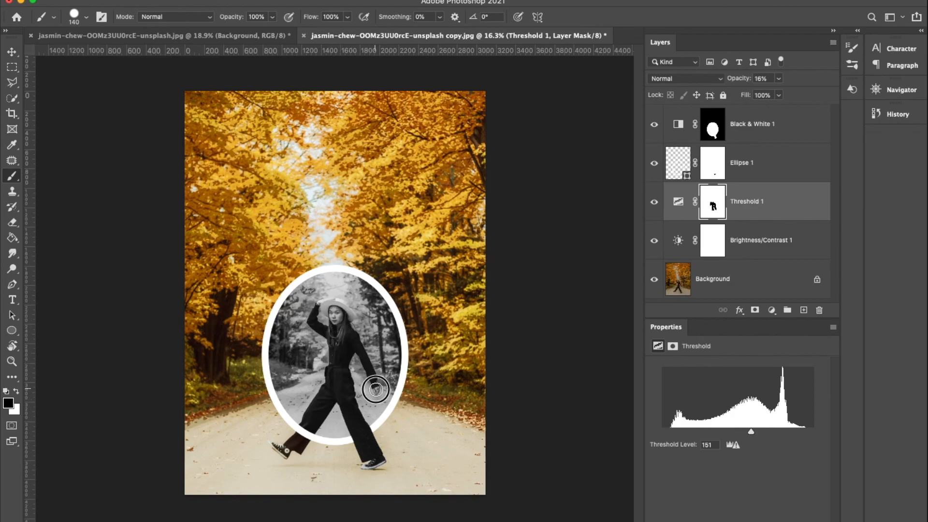
left_click_drag(315, 313, 326, 306)
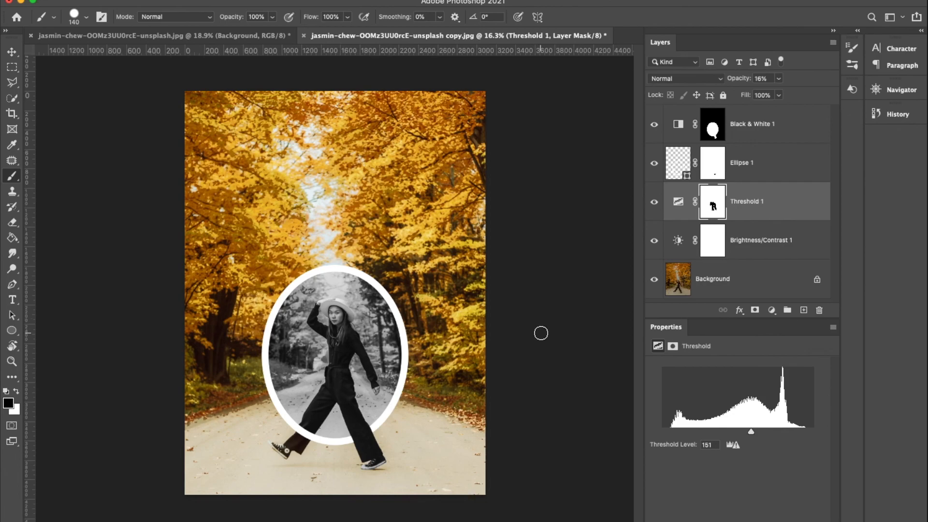